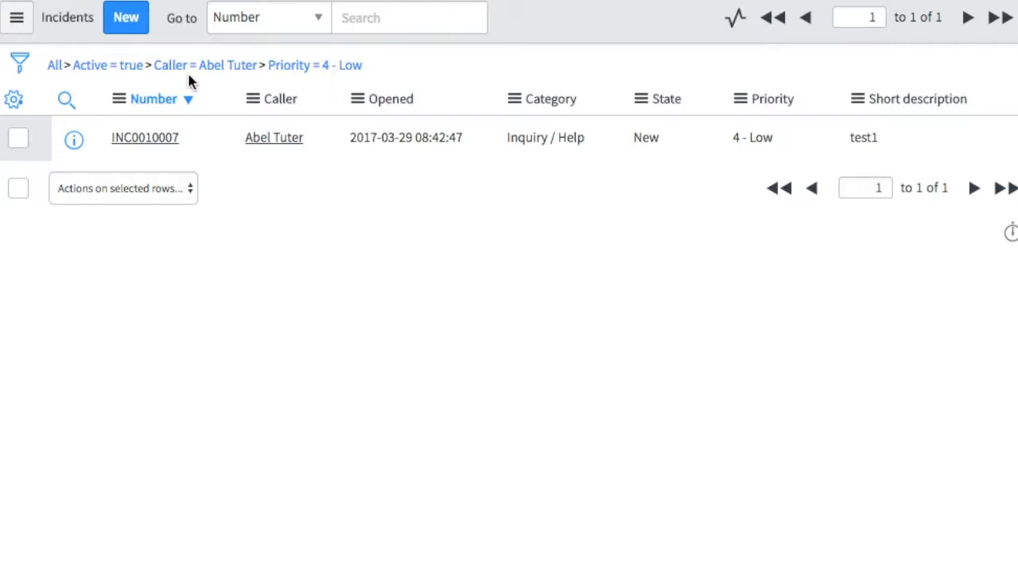
Clear every filter condition from the incident list so that all incidents are listed.
click(101, 86)
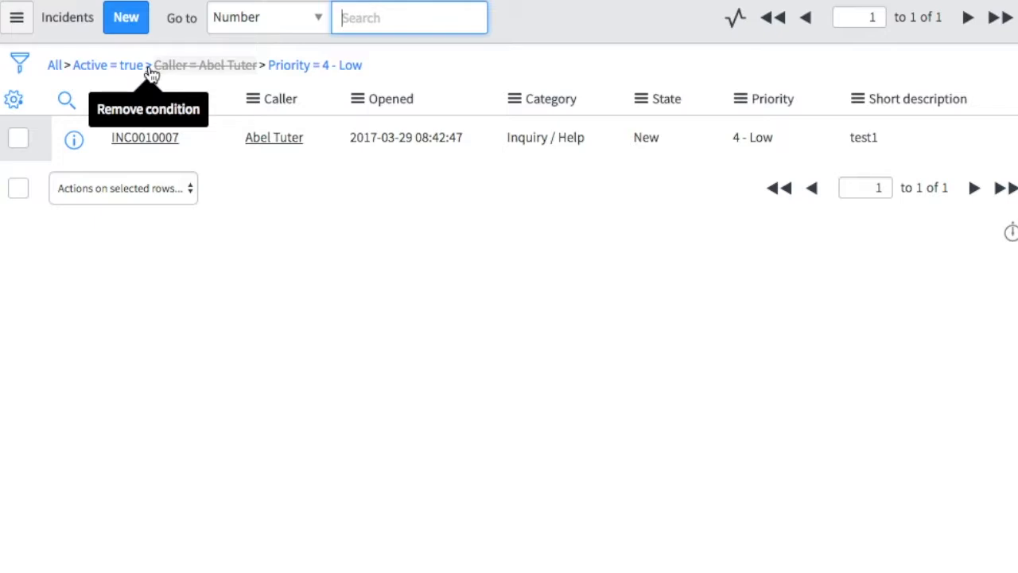
click(56, 67)
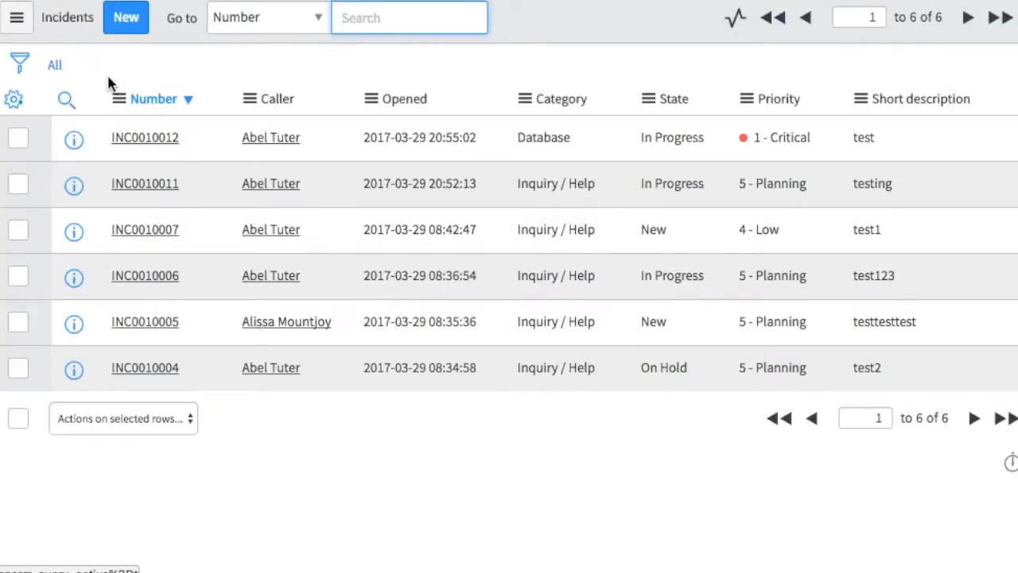
click(114, 73)
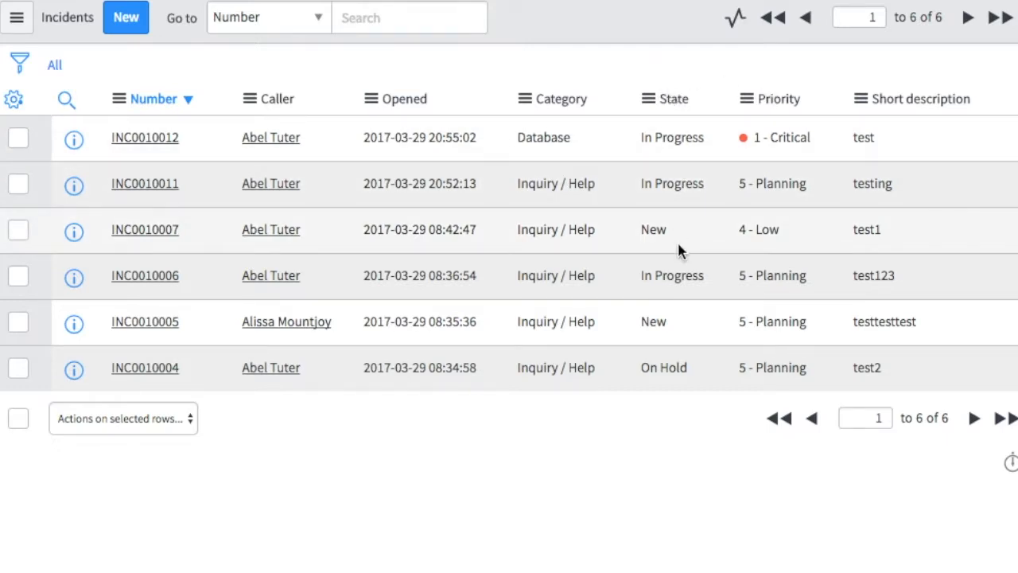
Show only the incidents matching the In Progress state, and return to the unfiltered list.
right_click(678, 143)
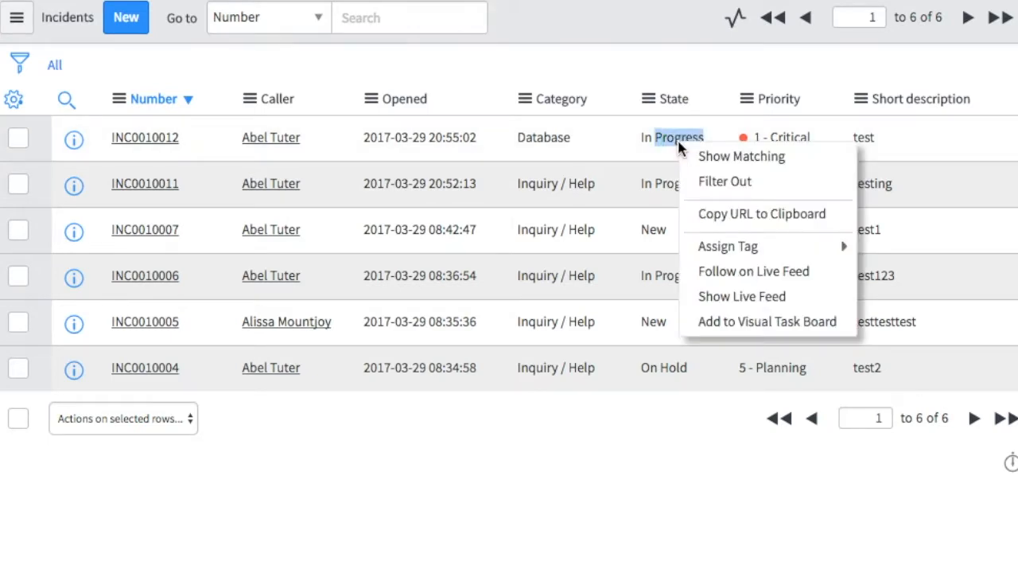
click(703, 162)
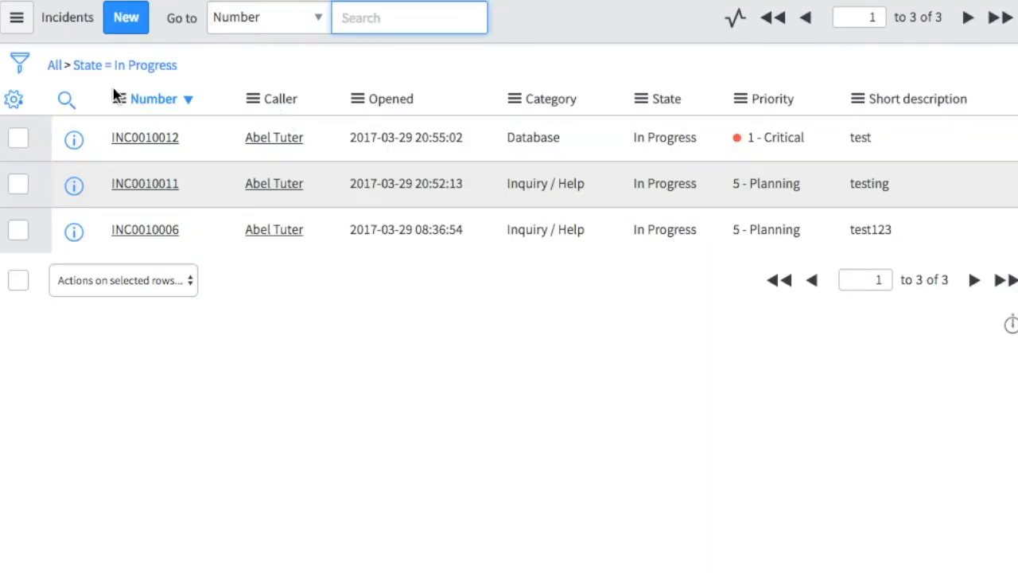
click(55, 70)
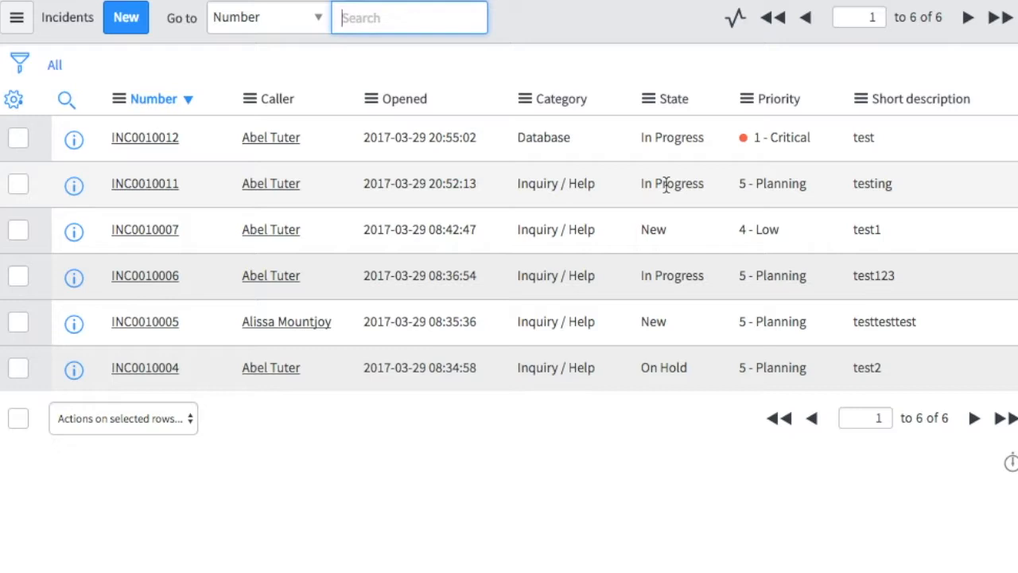
Filter out the incidents with the In Progress state, and return to the unfiltered list.
right_click(666, 185)
click(702, 231)
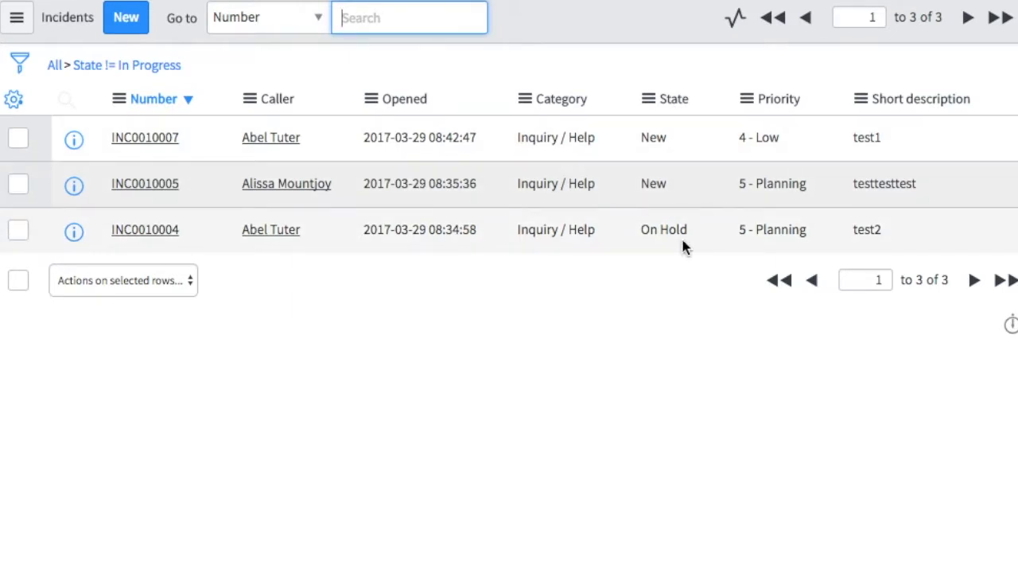
click(55, 65)
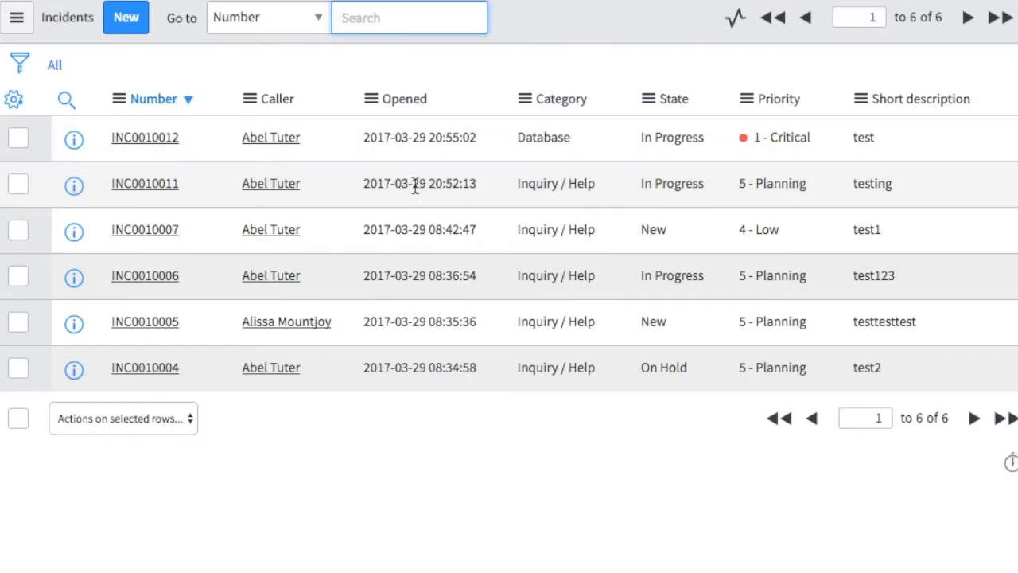
right_click(414, 184)
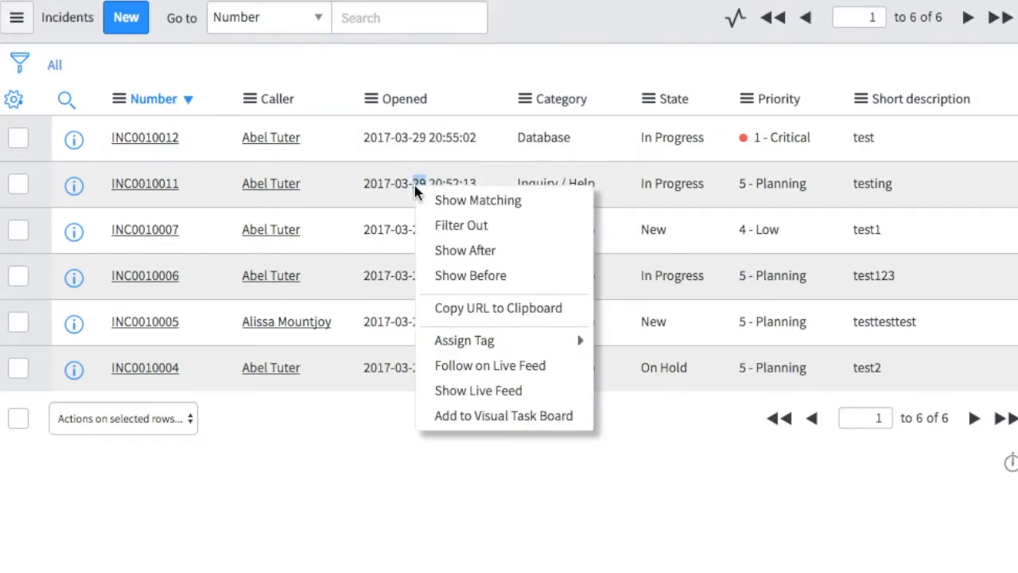
click(469, 254)
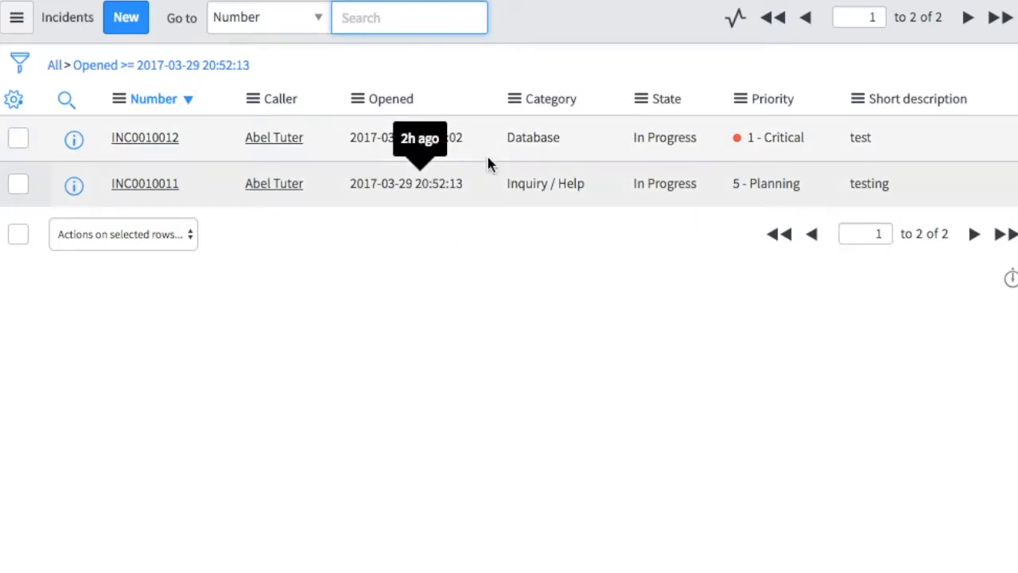
click(51, 66)
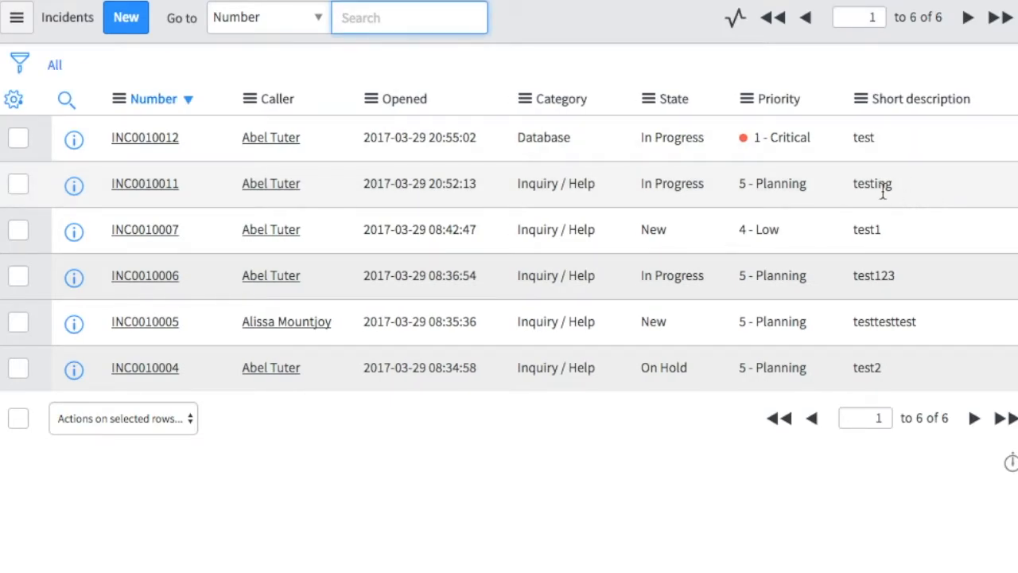
Set the short description of the first three listed incidents to testdata in one inline edit.
click(869, 141)
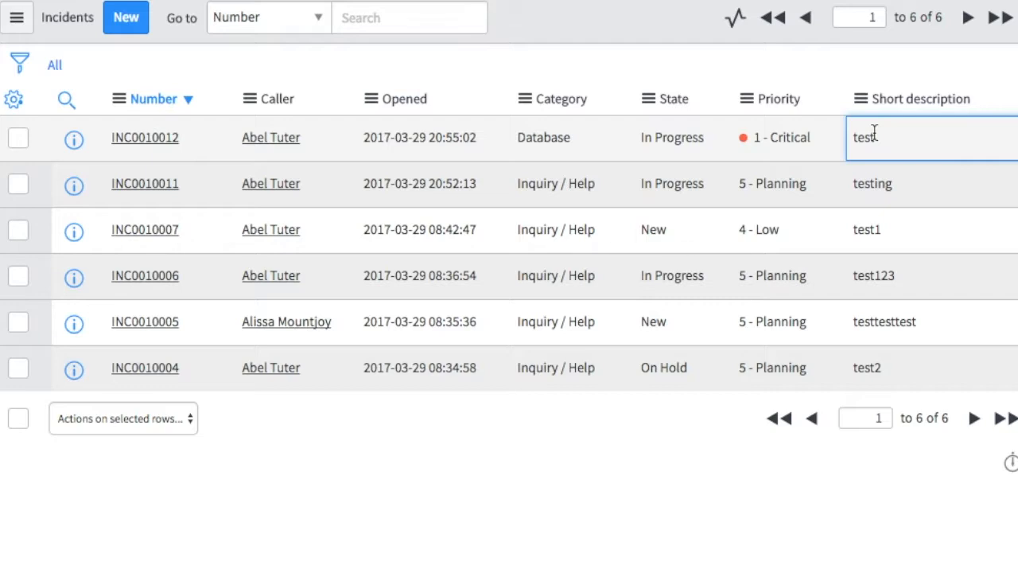
key(shift+Down)
key(shift+Down)
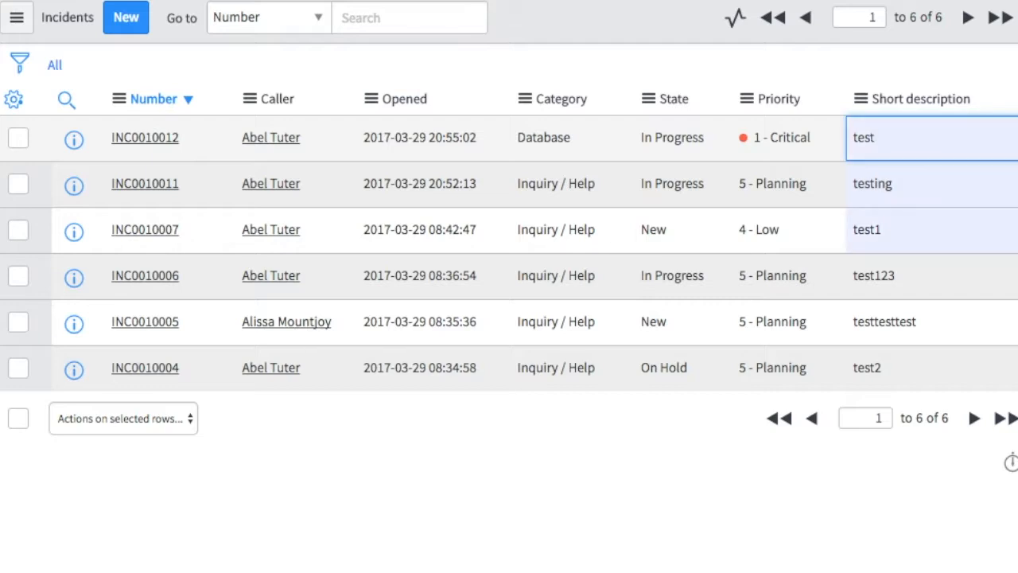
click(889, 141)
double_click(889, 141)
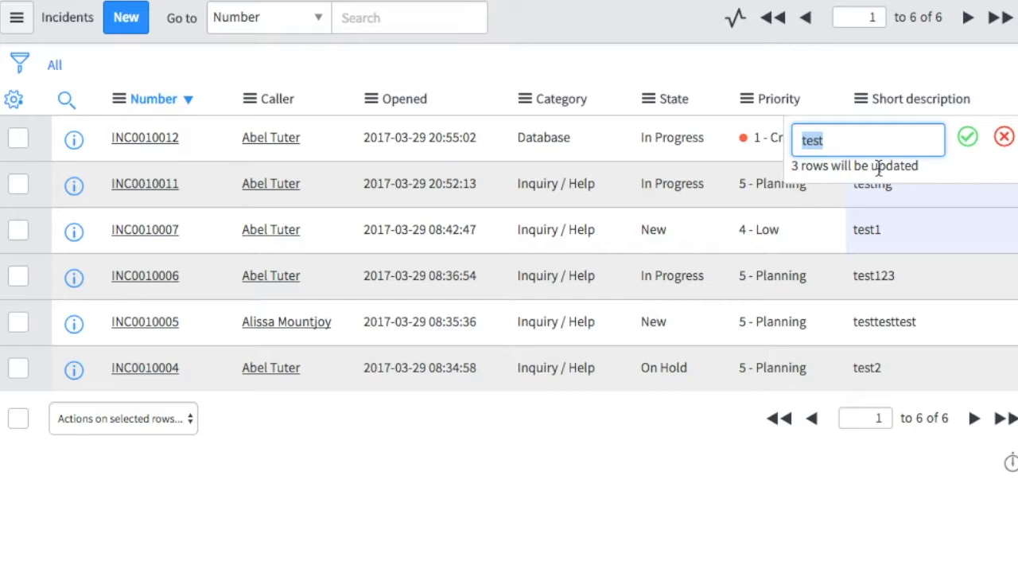
text(testdata)
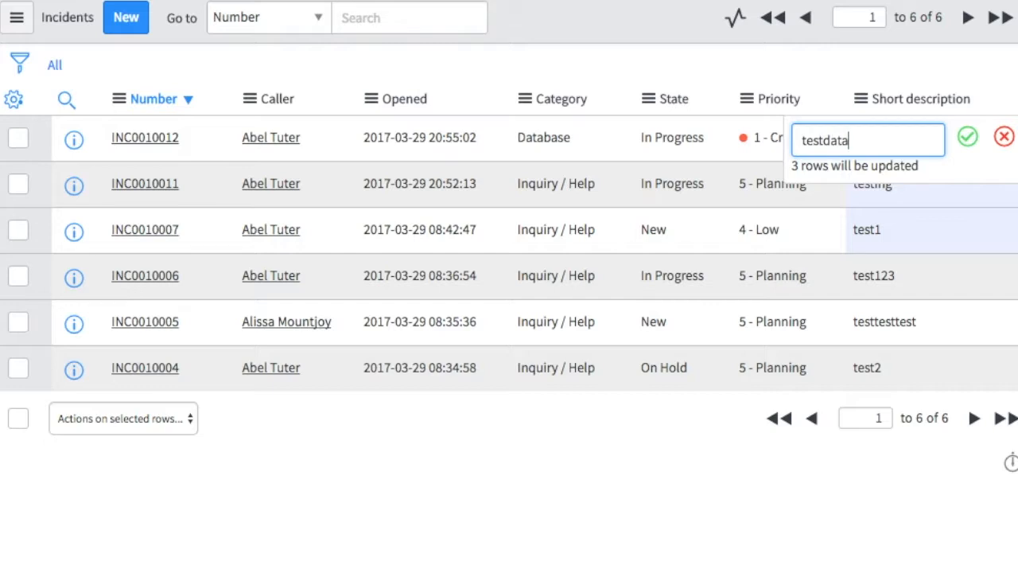
click(969, 140)
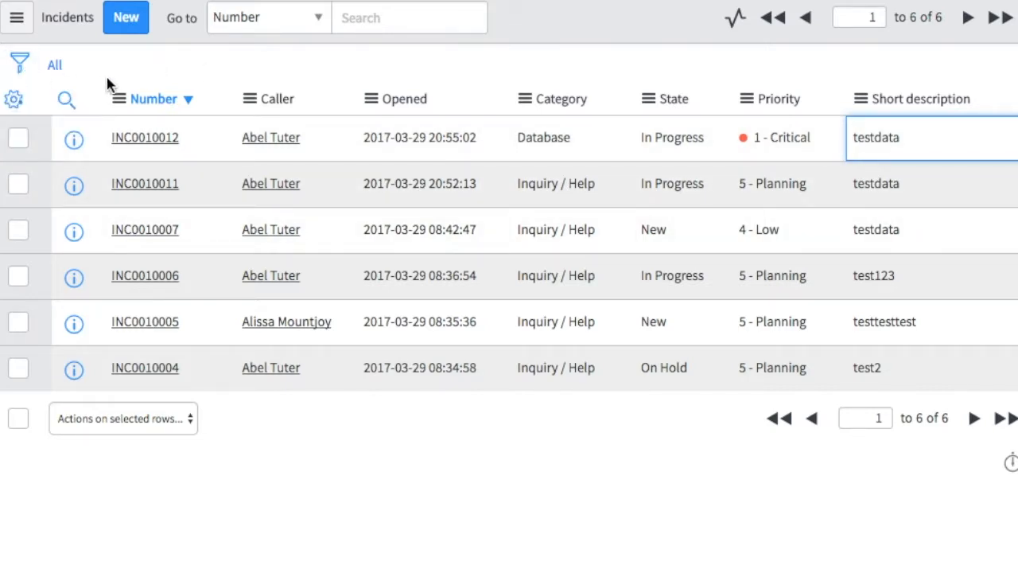
Open the filter builder and add the condition Active is true.
click(24, 68)
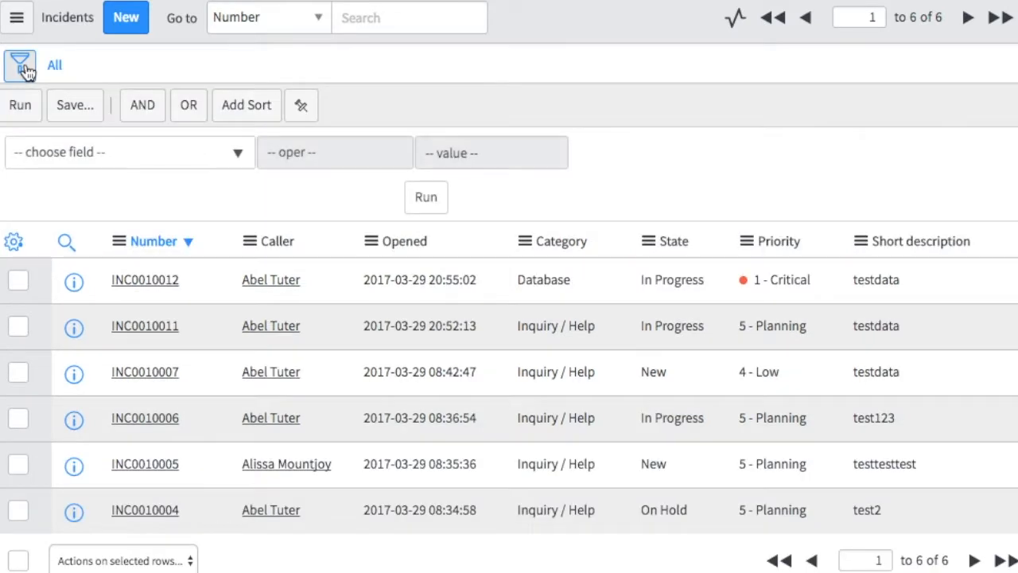
click(211, 154)
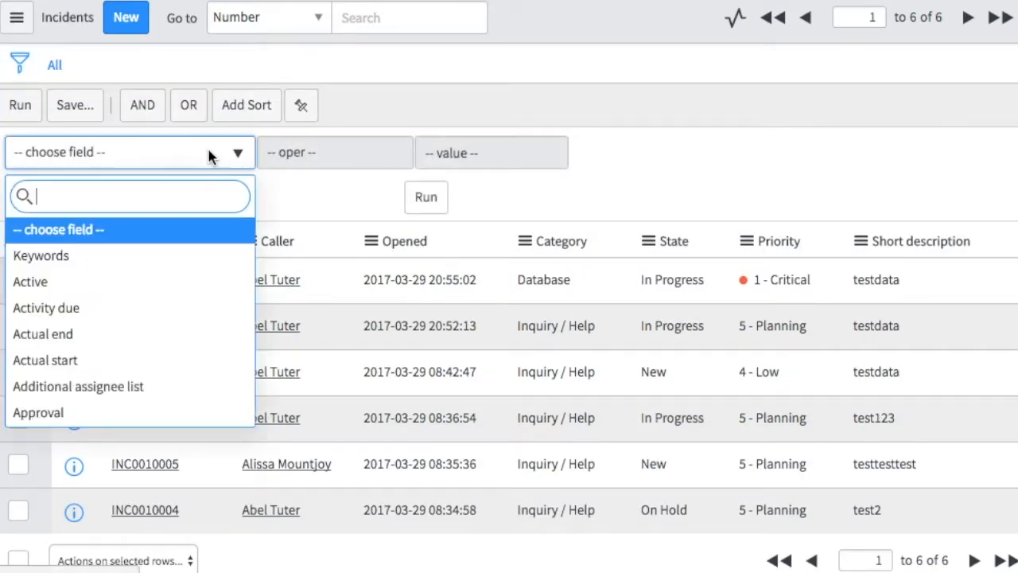
click(132, 281)
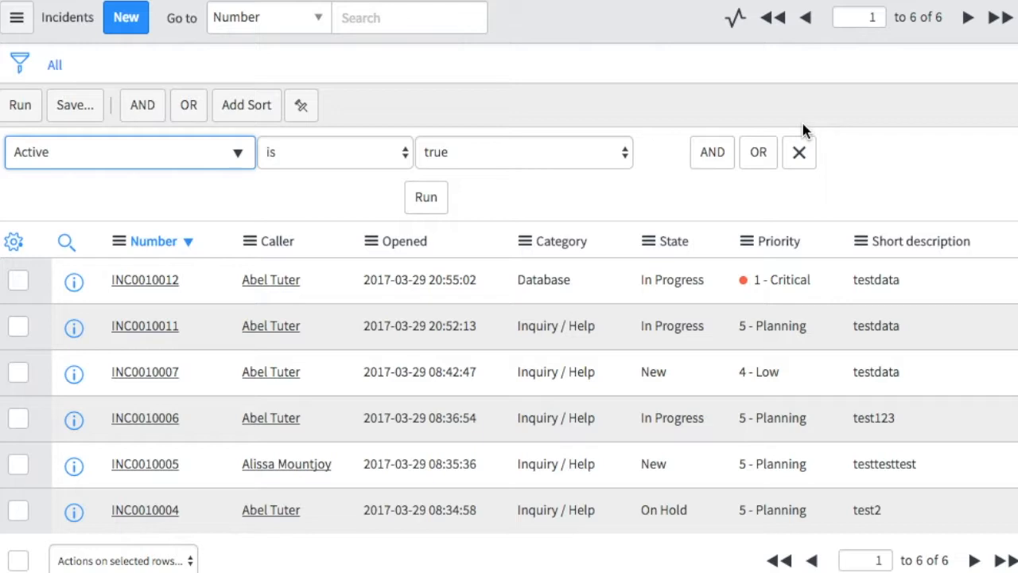
Add an AND condition requiring Caller to be the caller of the first listed incident.
click(724, 159)
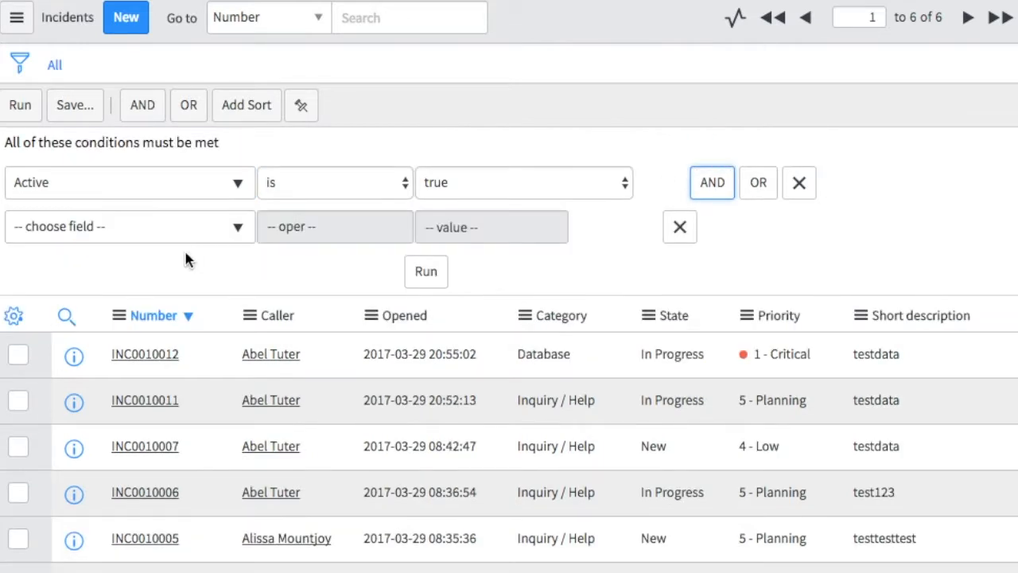
click(186, 235)
text(call)
key(Return)
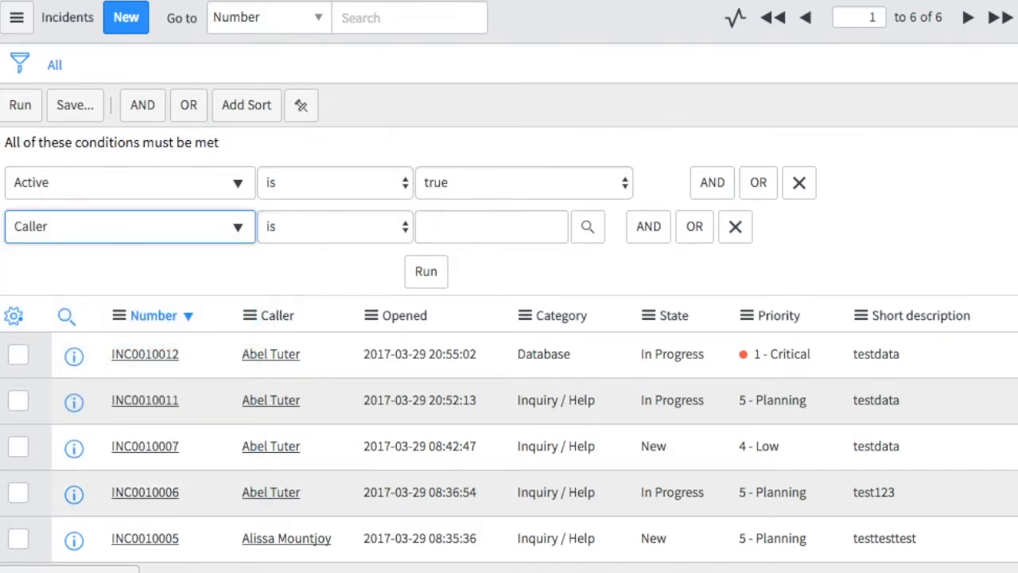
click(433, 217)
text(abel)
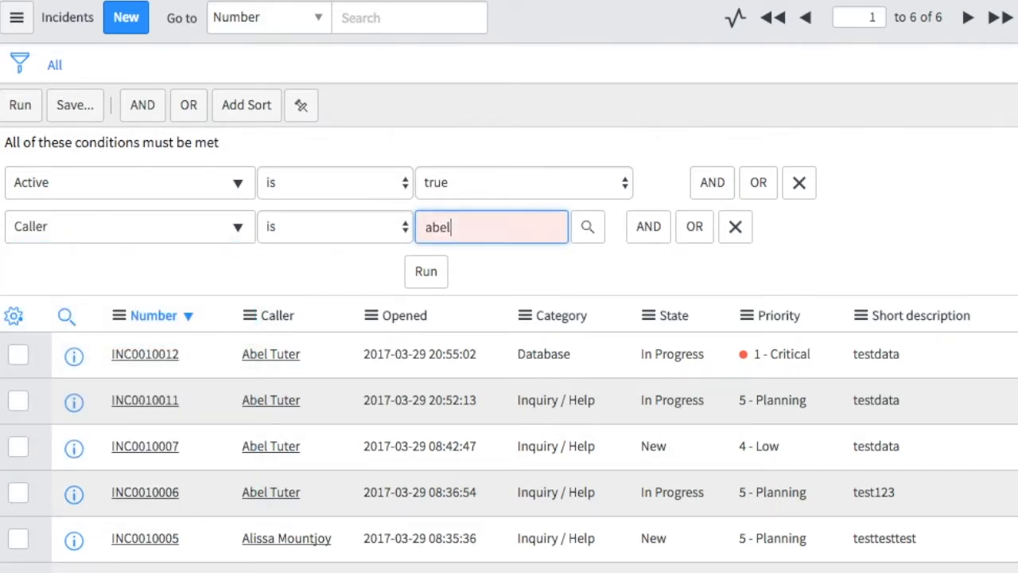
key(Tab)
Add an OR condition matching Caller to the caller of INC0010005, and run the filter.
click(694, 226)
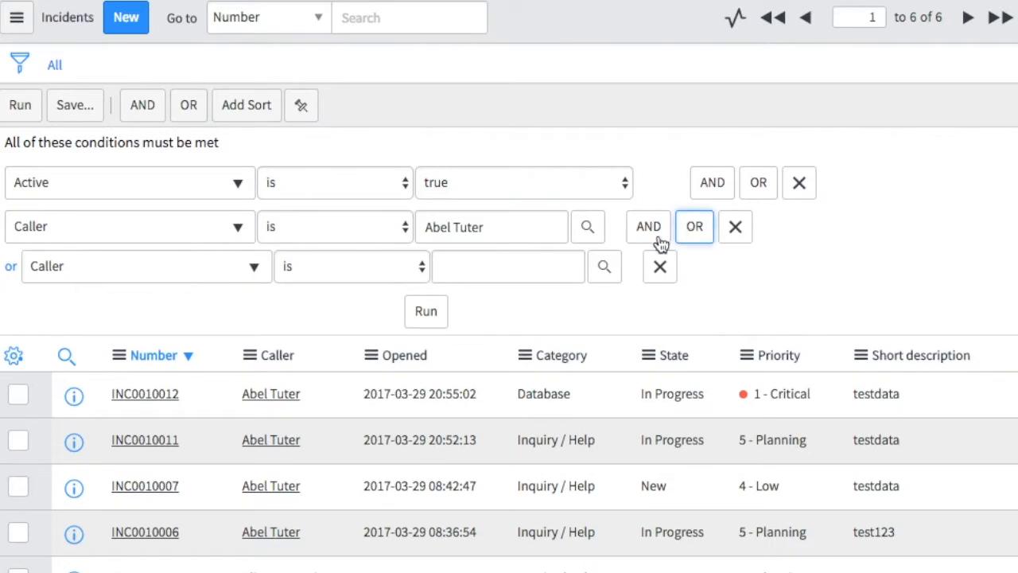
click(478, 263)
text(aliss)
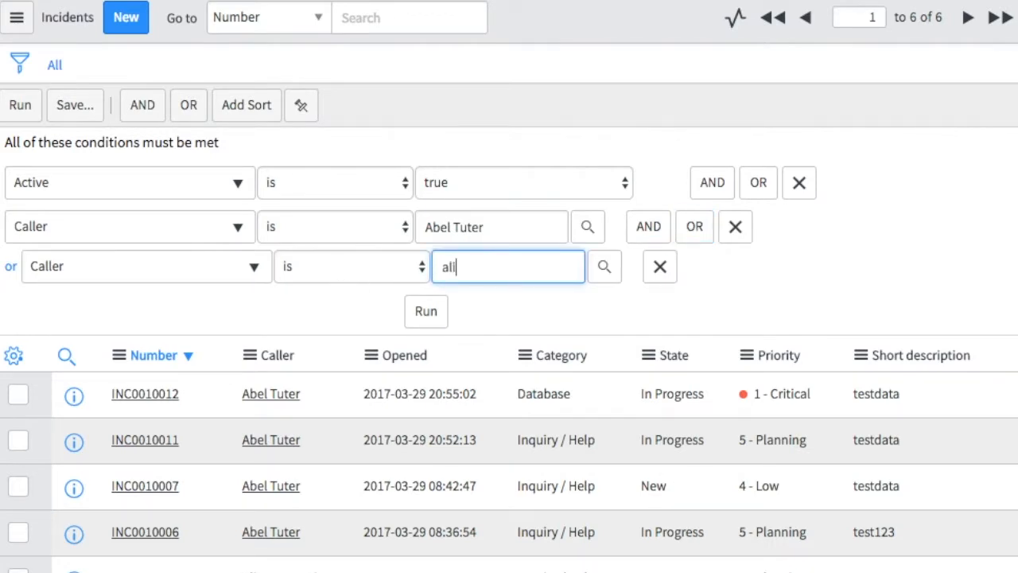
text(a)
key(Return)
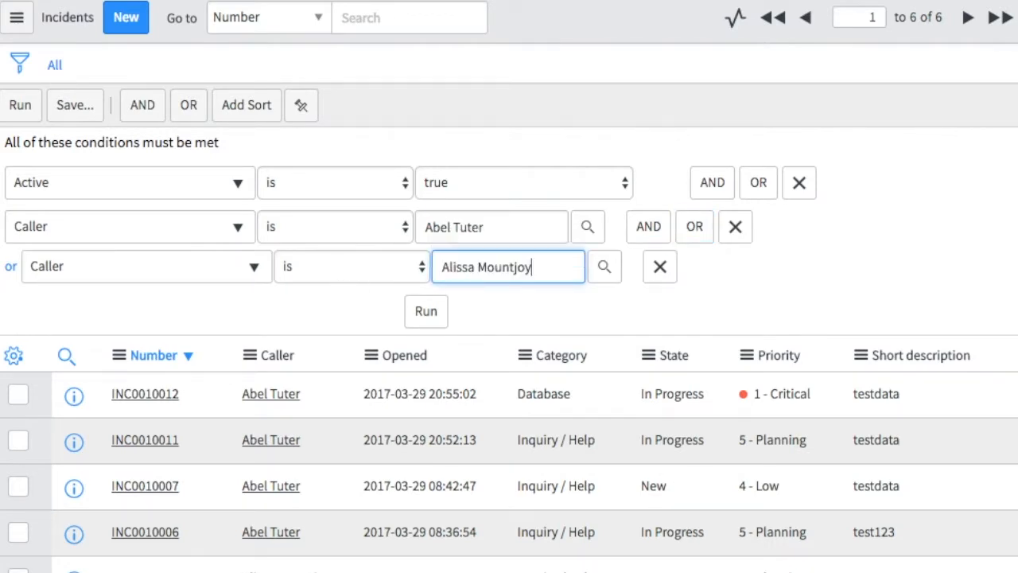
click(426, 310)
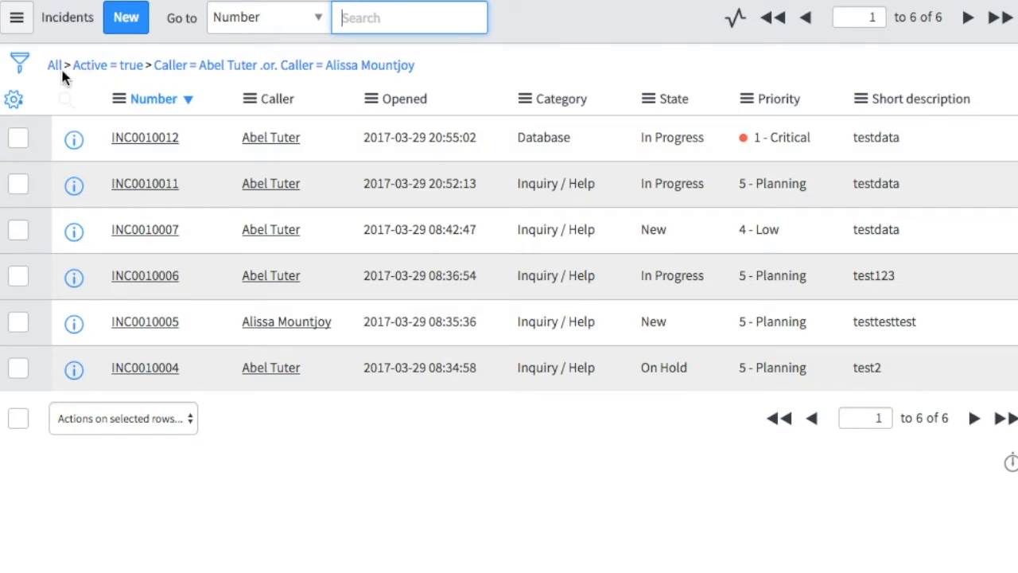
Remove the alternative OR Caller condition from the filter and run it again.
click(261, 70)
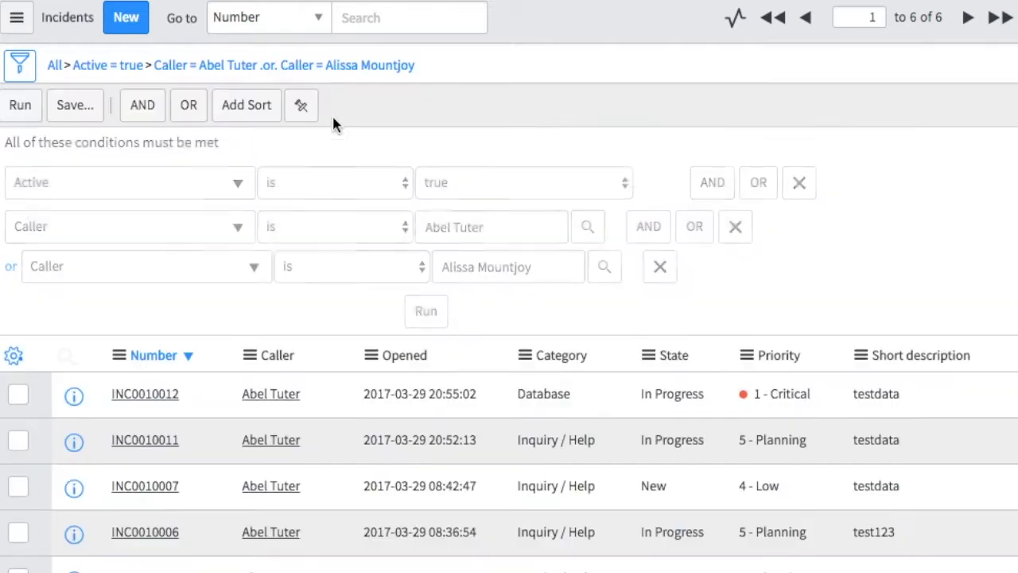
click(658, 268)
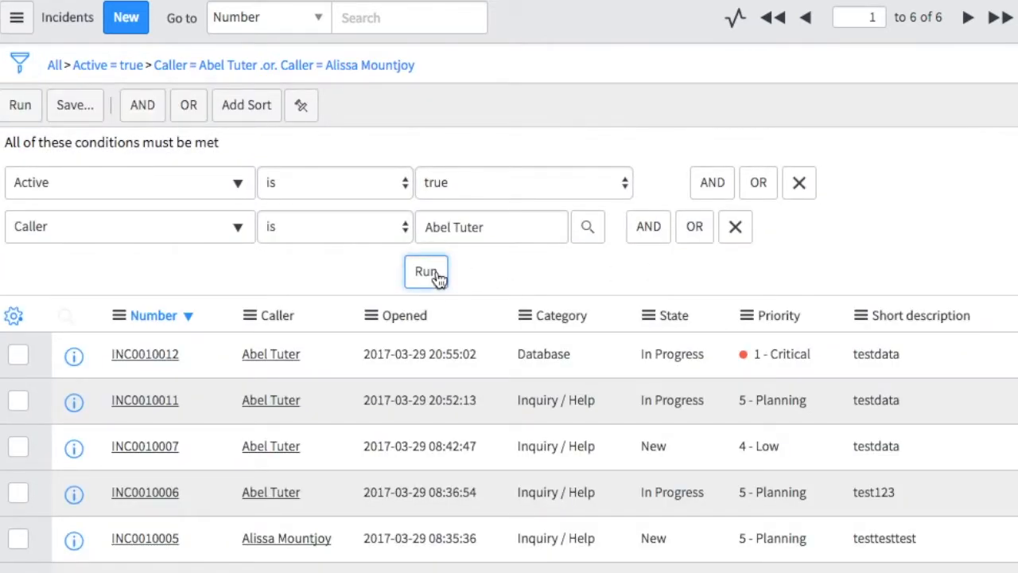
click(436, 270)
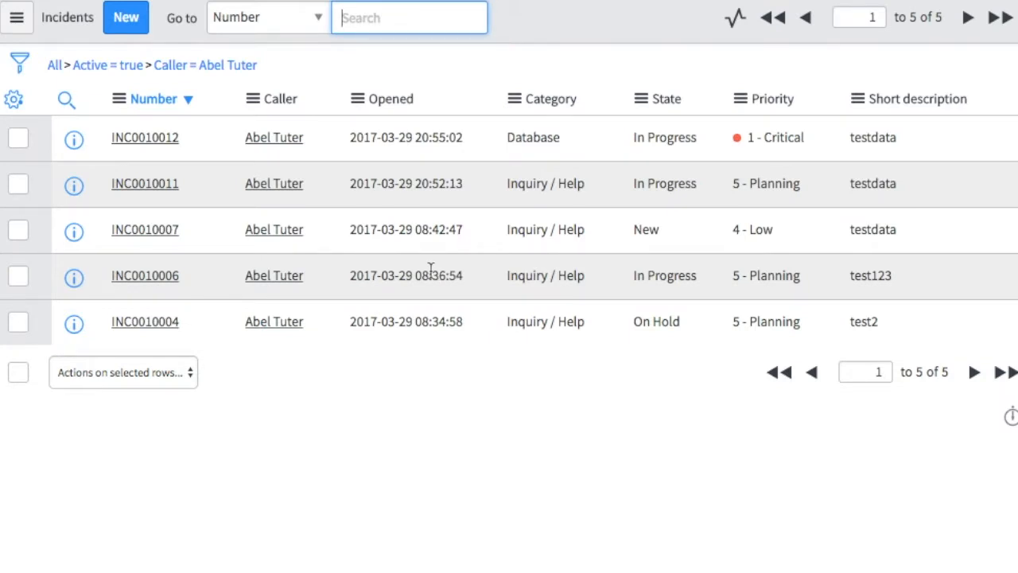
Reopen the filter builder and delete both the Caller and the Active conditions.
click(29, 63)
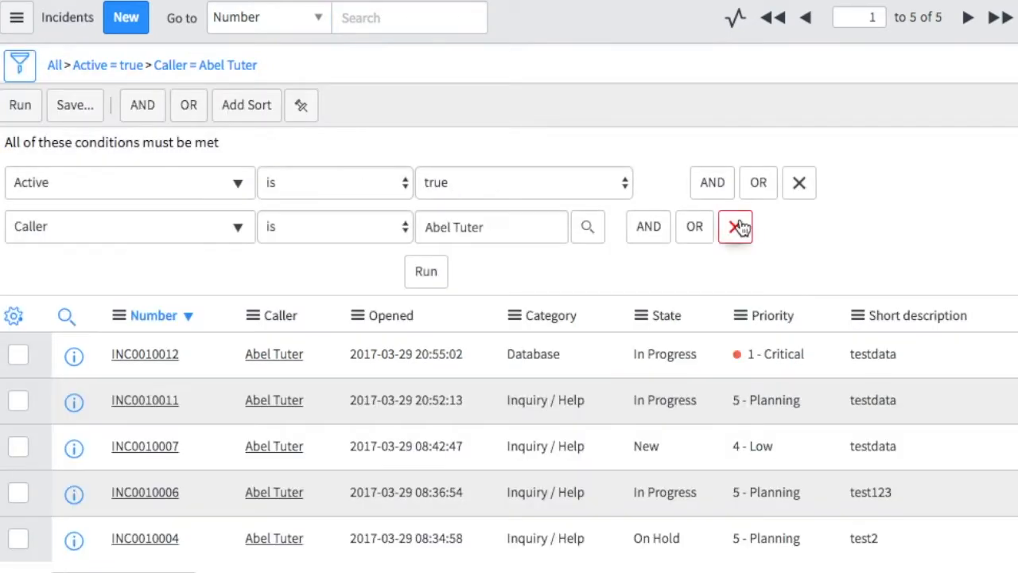
click(736, 226)
click(796, 154)
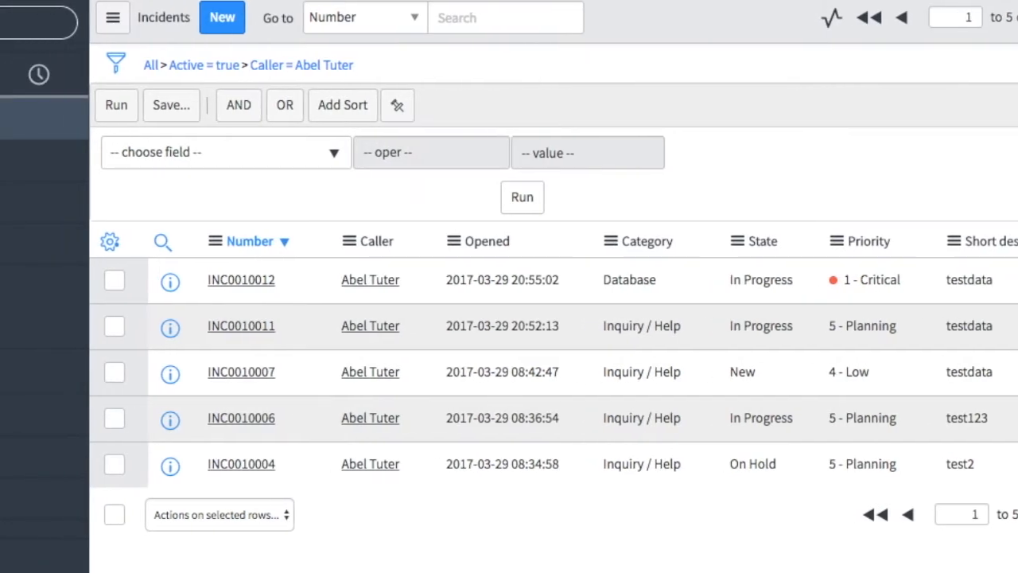
drag(0, 0, 79, 29)
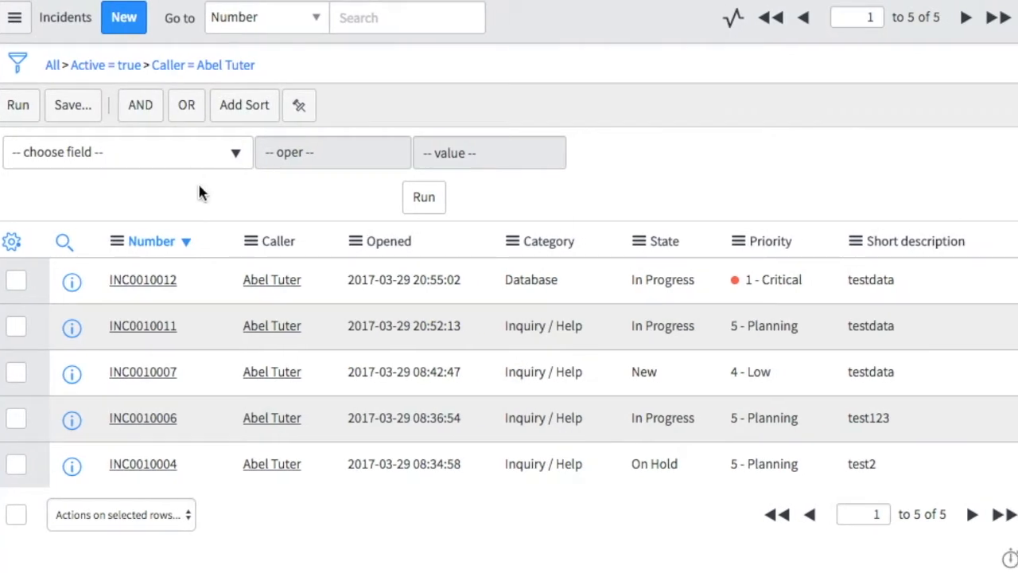
Set the empty filter condition to require Caller to be the caller of the listed incidents.
click(199, 151)
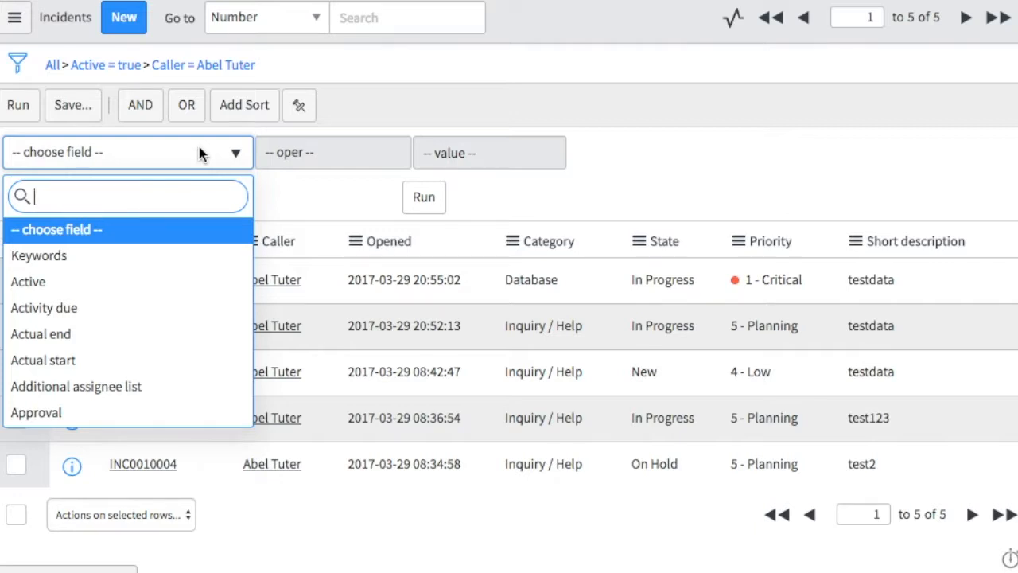
text(call)
key(Return)
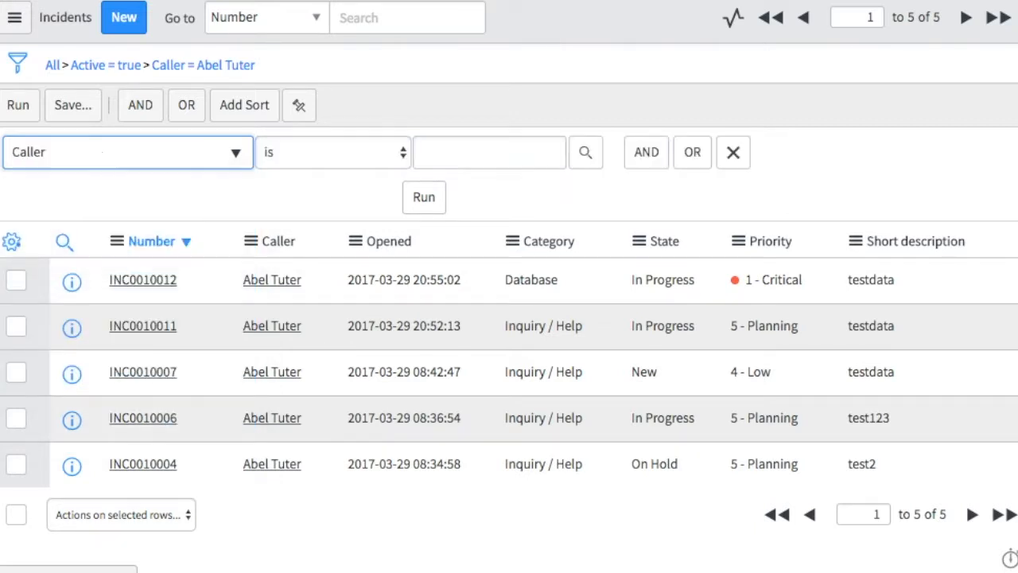
click(432, 148)
text(abel)
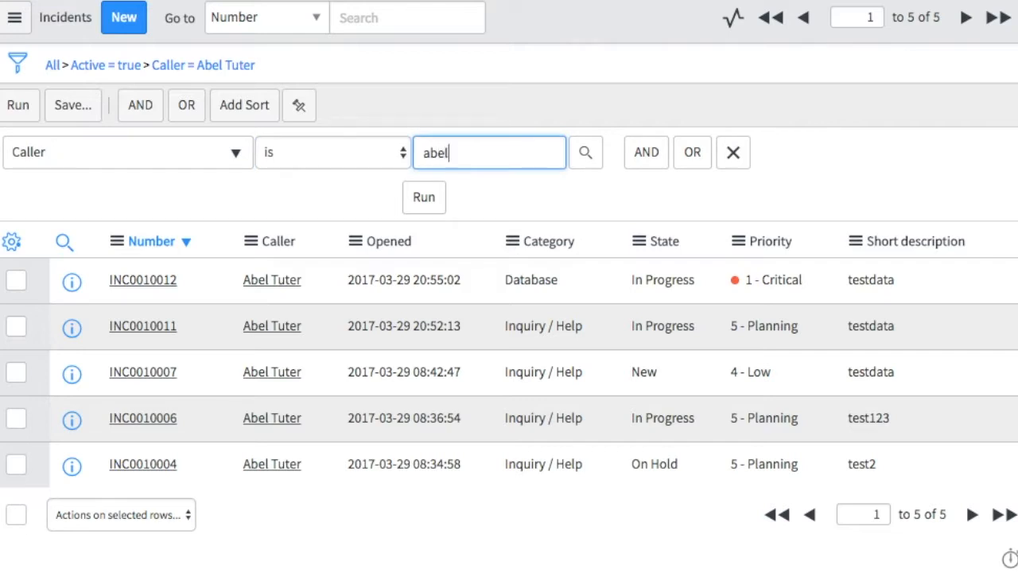
key(Return)
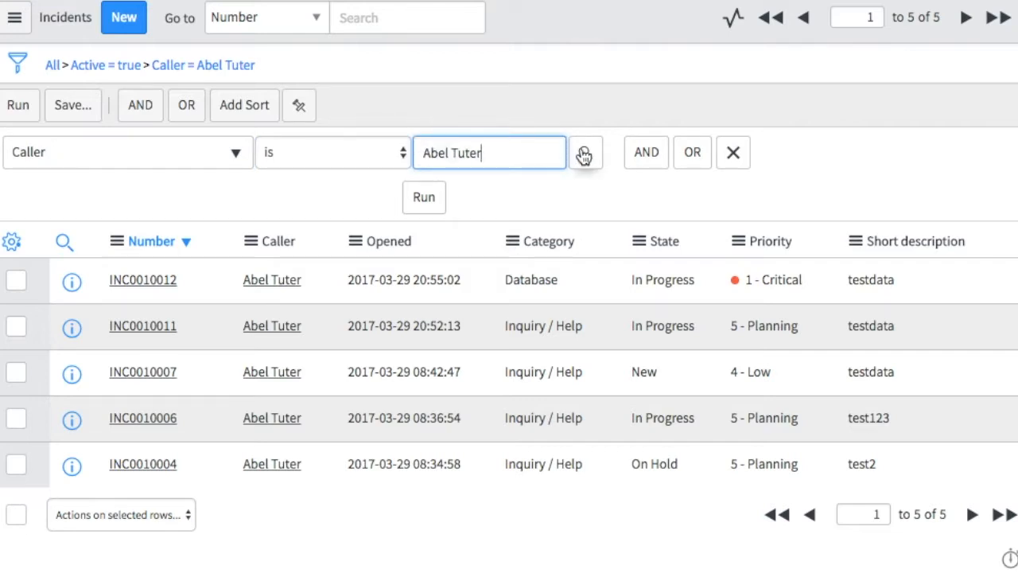
Add an AND condition requiring Category to be Database.
click(645, 152)
click(217, 228)
text(cat)
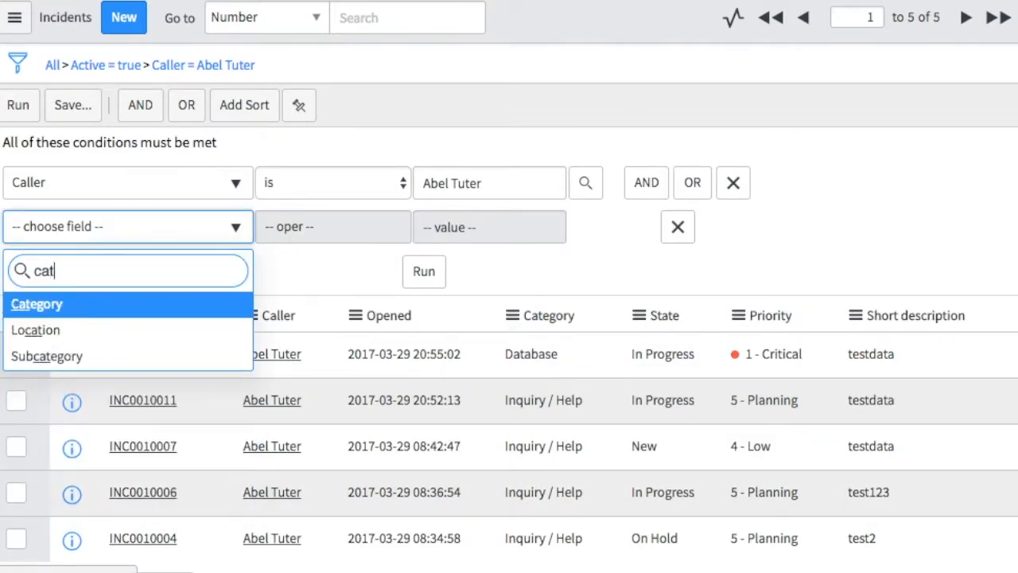
key(Return)
click(475, 227)
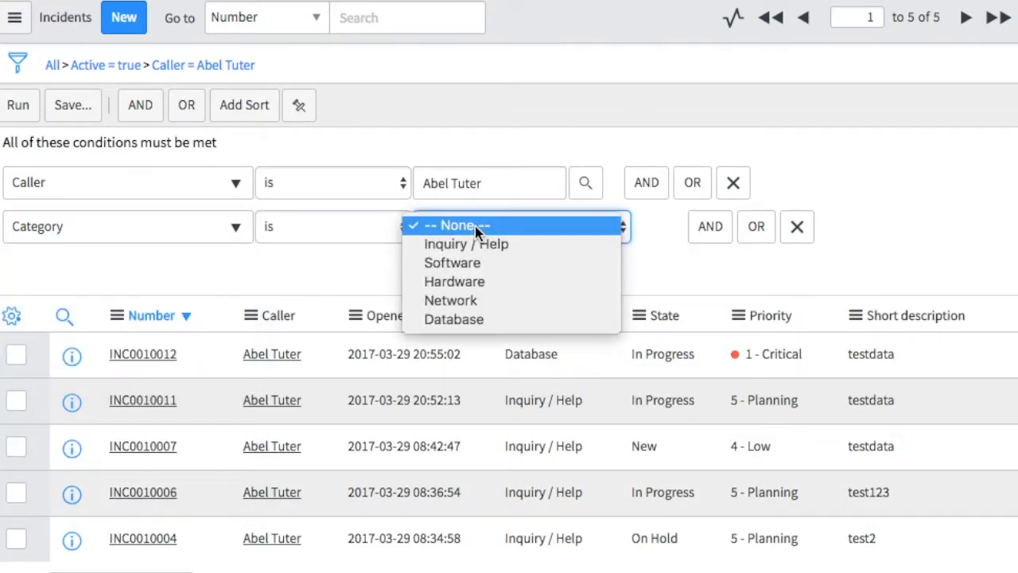
click(469, 318)
Add a separate OR condition set below the Caller and Category conditions.
scroll(848, 239, down, 1)
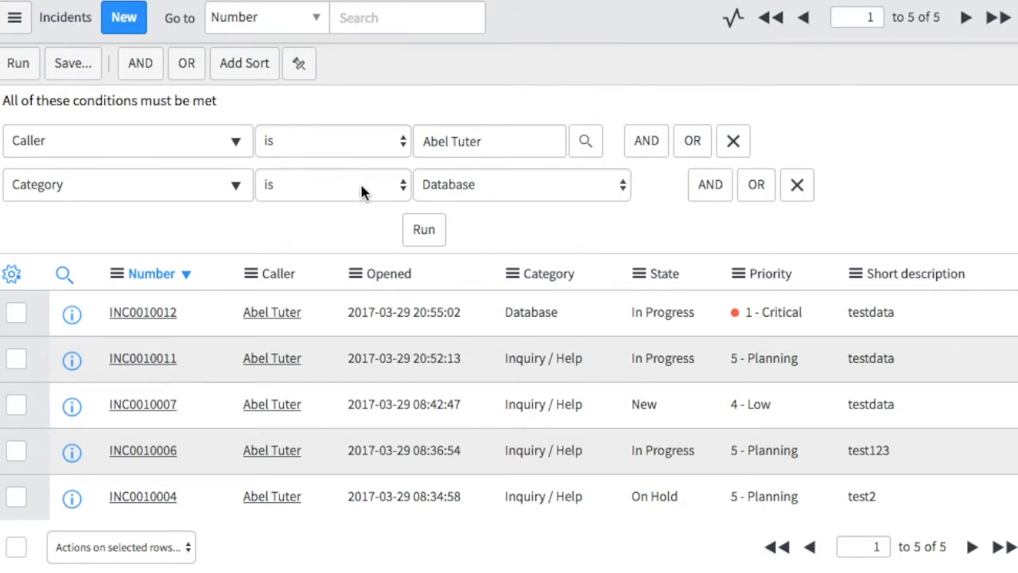
click(189, 65)
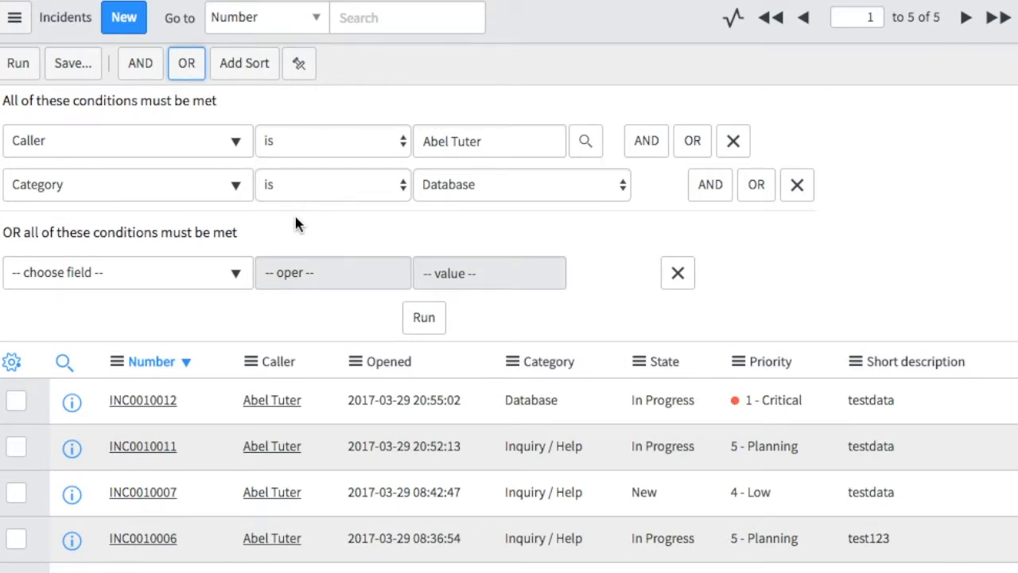
click(523, 300)
scroll(523, 300, down, 1)
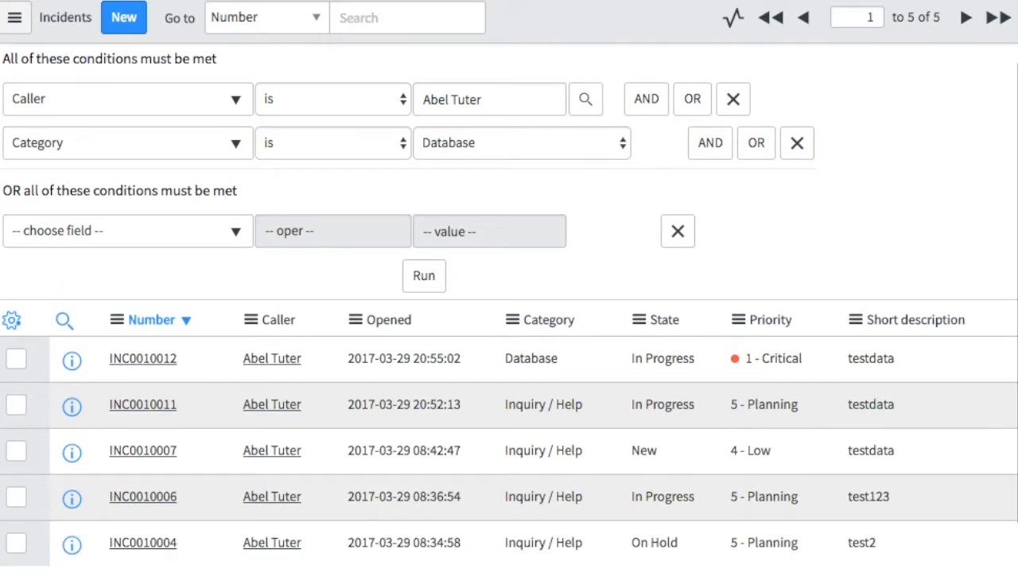
scroll(484, 362, down, 1)
scroll(291, 279, up, 1)
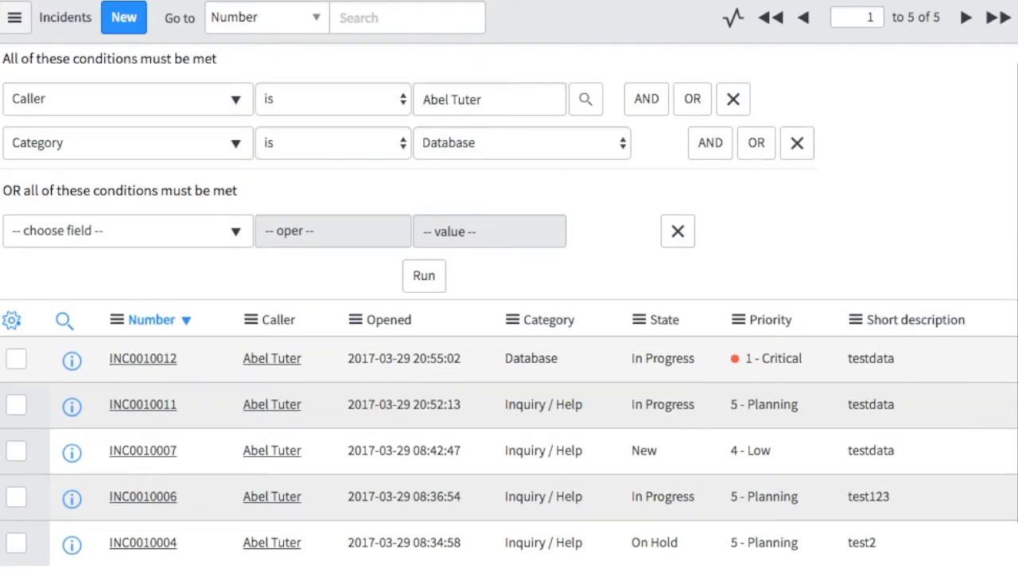
Set the OR set's condition to Caller is the caller of INC0010005, and run the filter.
click(220, 233)
text(call)
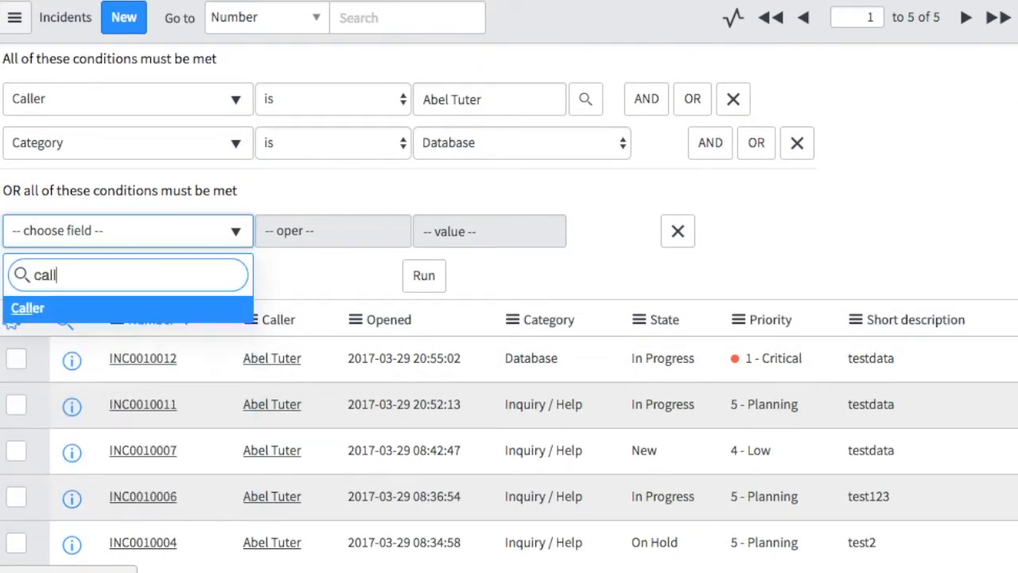
key(Return)
click(443, 234)
text(alissa)
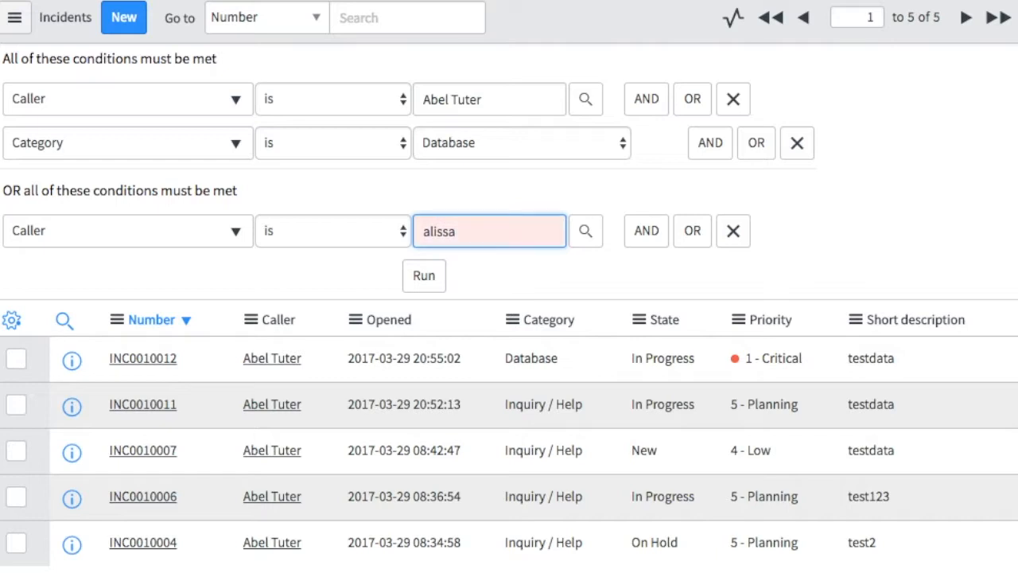
key(Return)
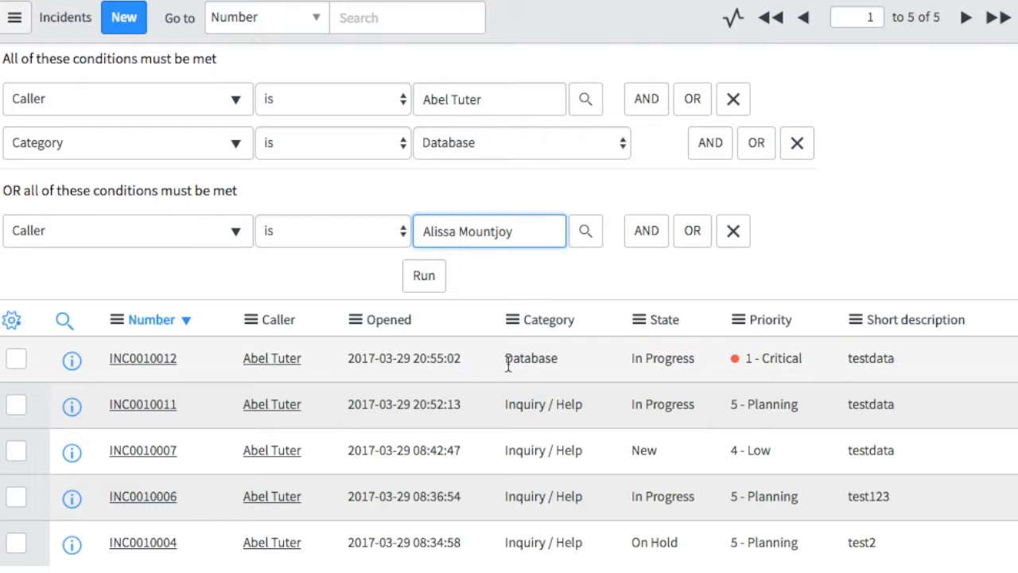
click(426, 289)
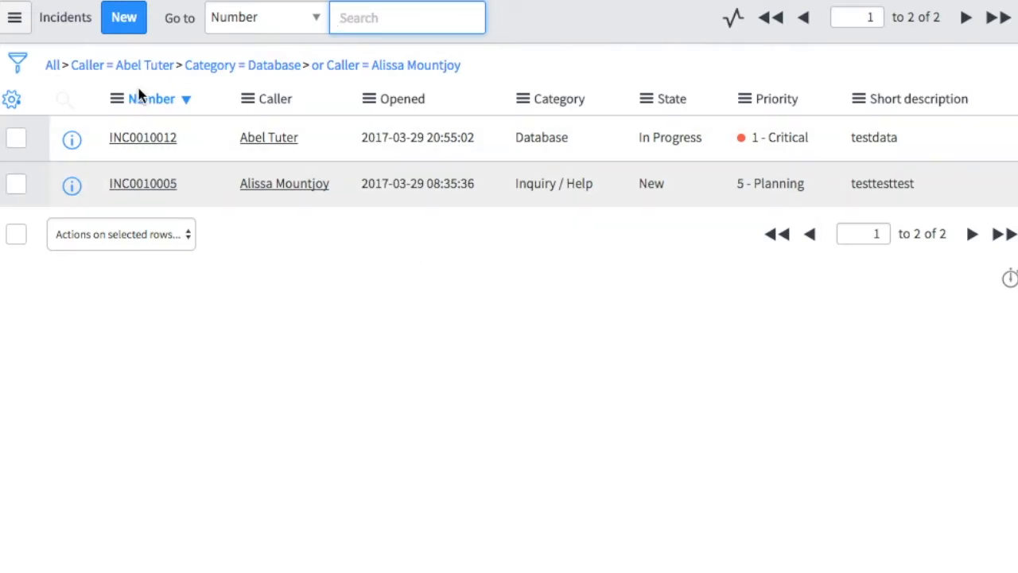
Reopen the filter builder and add a sort order for the results.
click(22, 69)
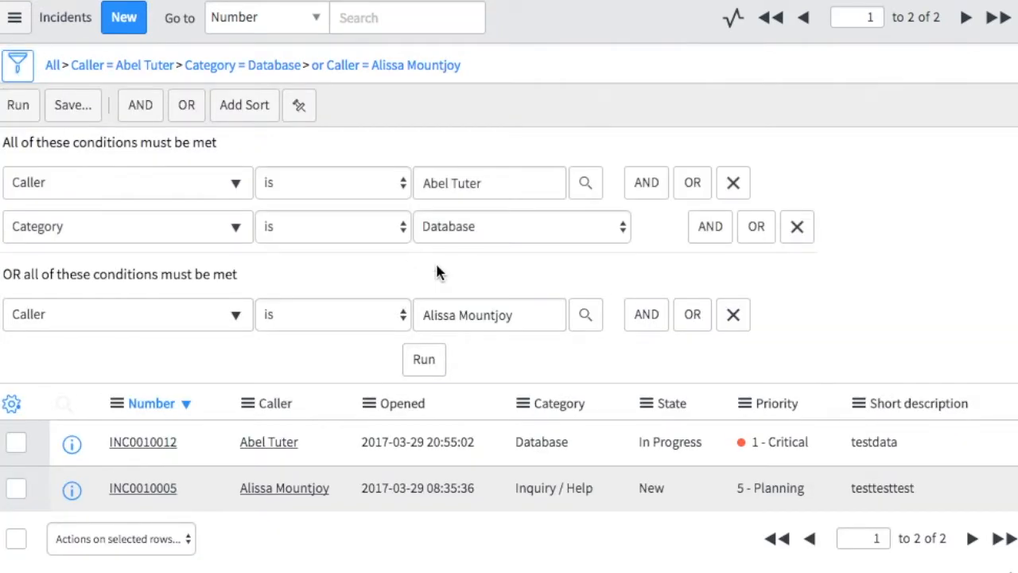
click(229, 105)
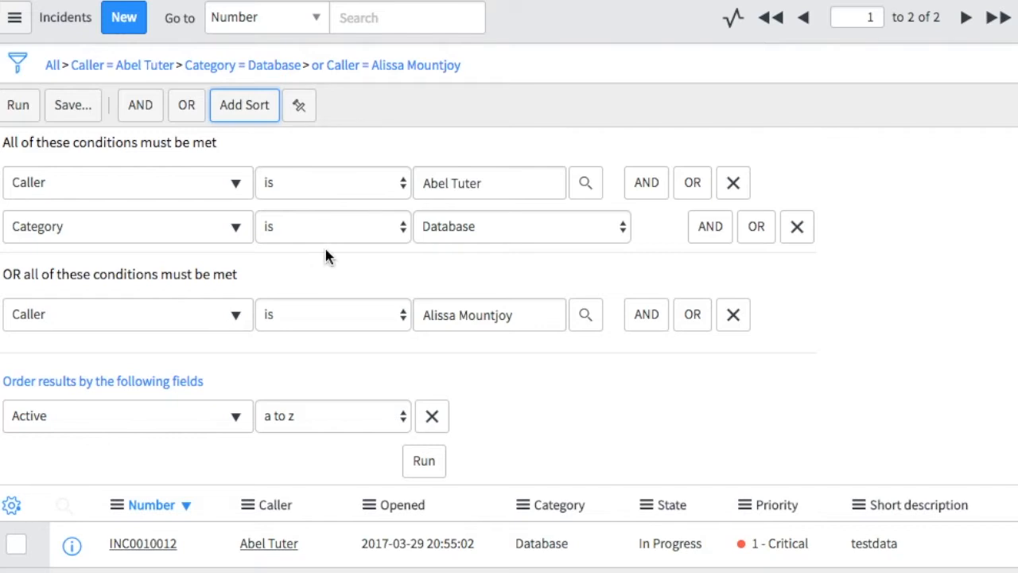
click(219, 420)
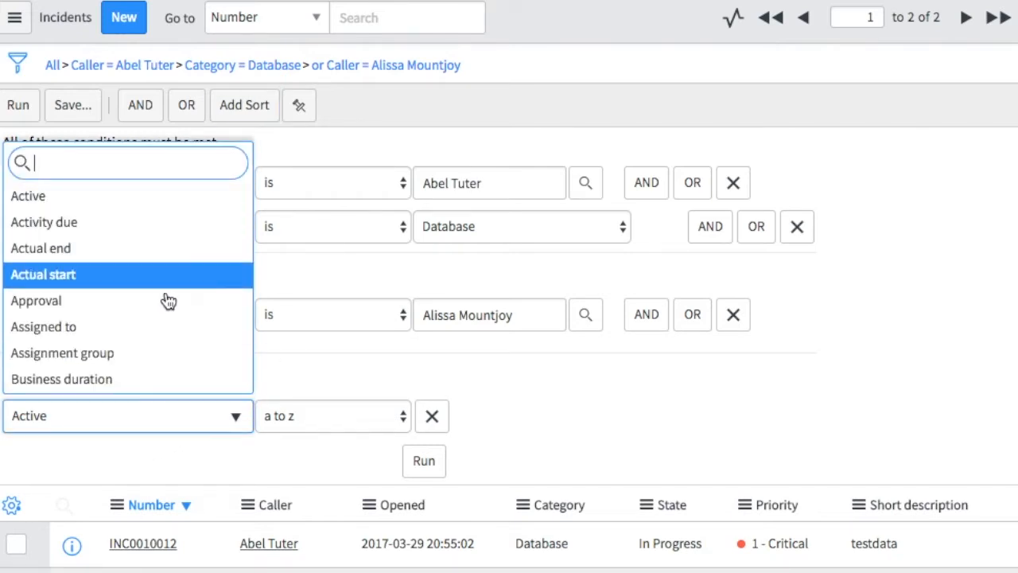
click(322, 364)
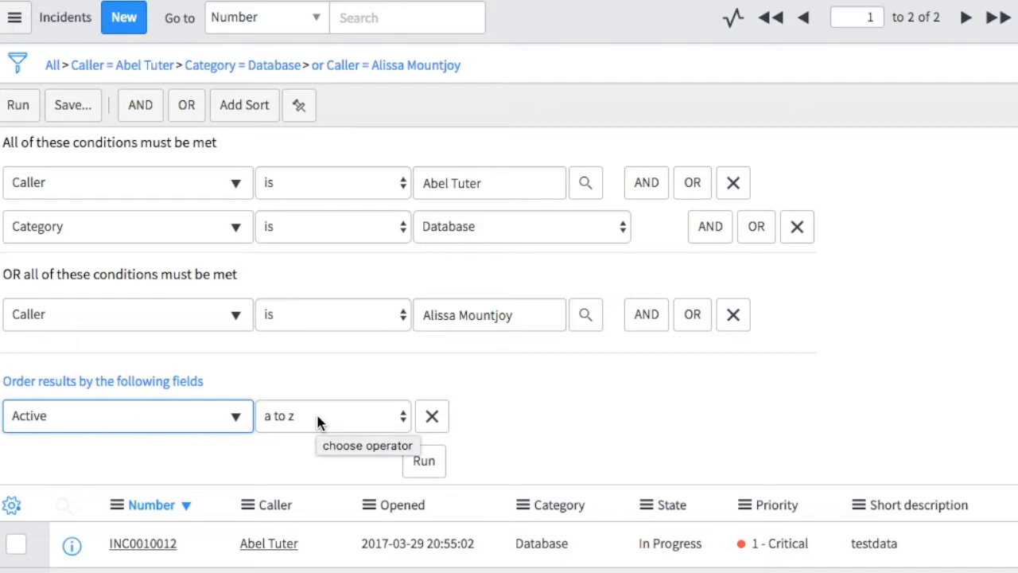
click(513, 435)
scroll(514, 434, down, 3)
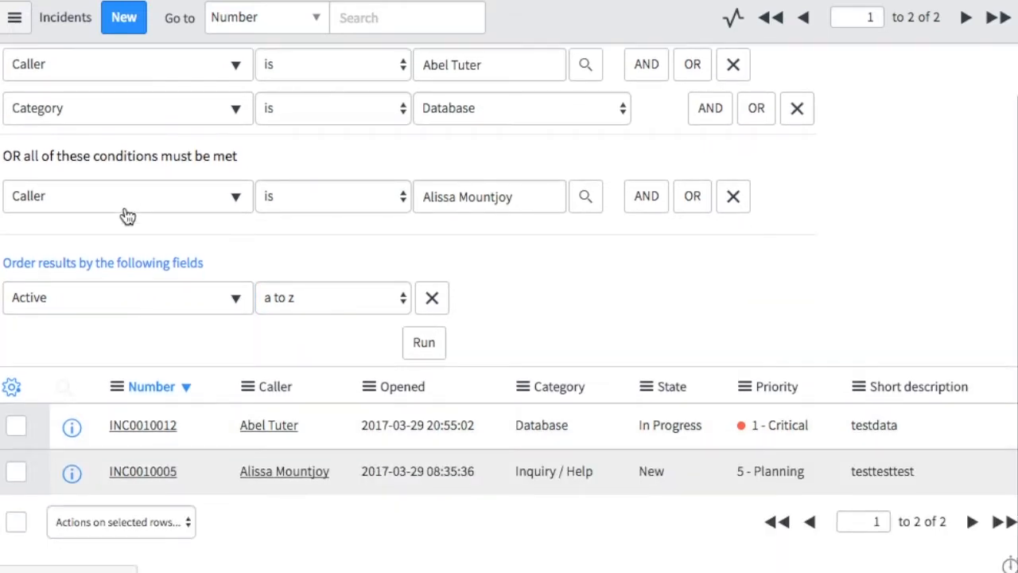
Order the results by Category from z to a and run the filter.
click(145, 299)
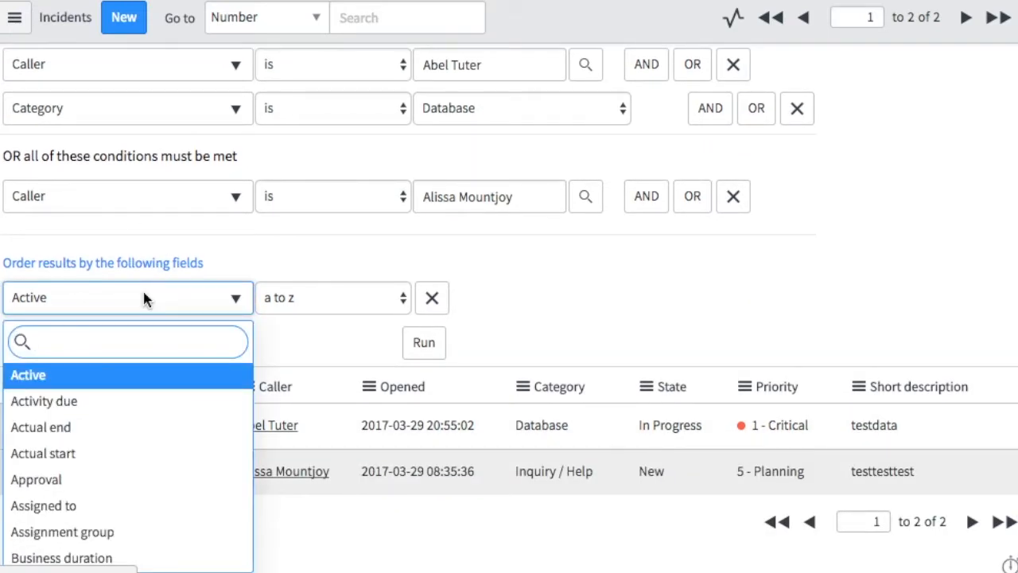
text(cat)
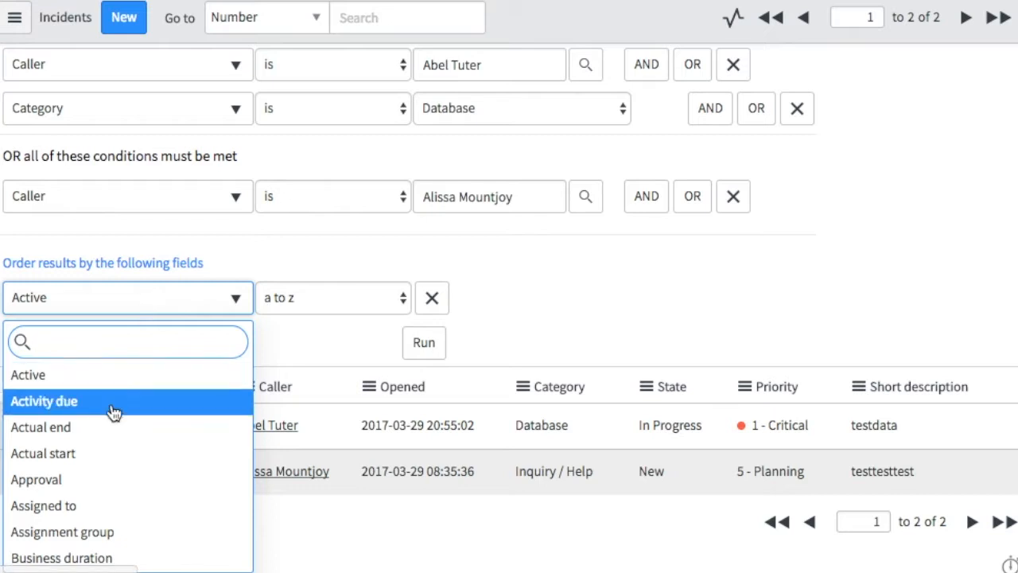
key(Return)
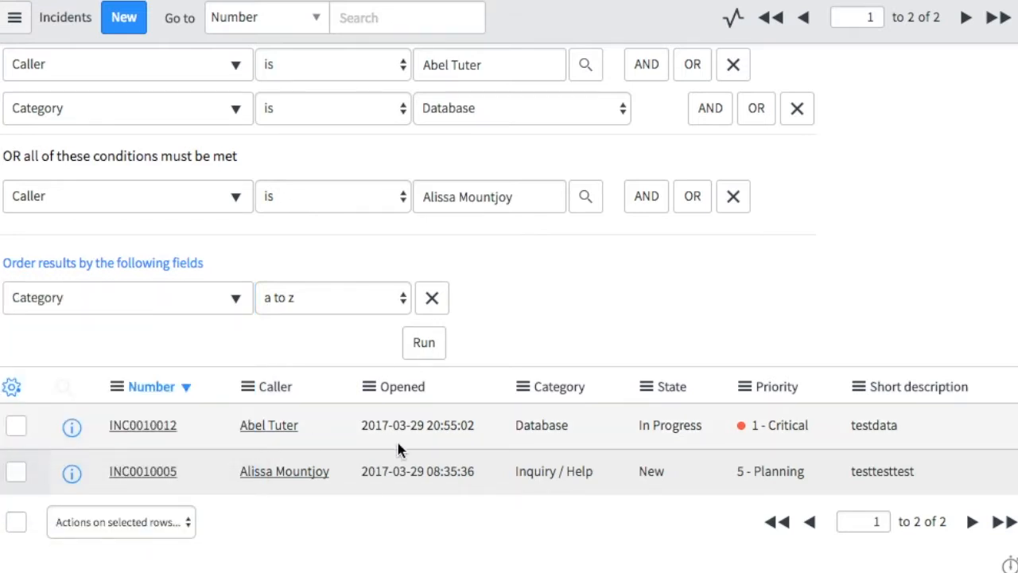
click(349, 298)
click(342, 315)
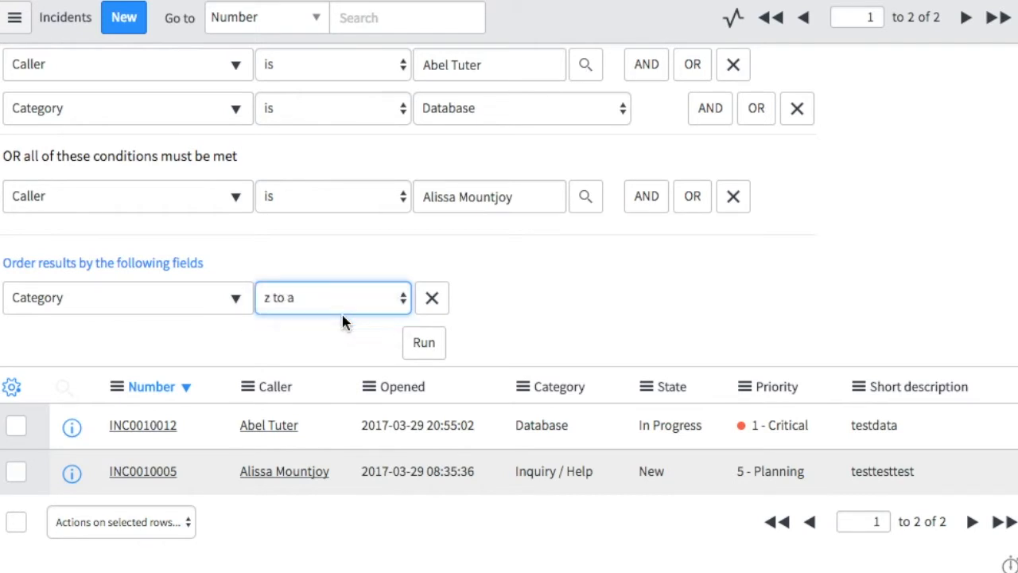
click(422, 349)
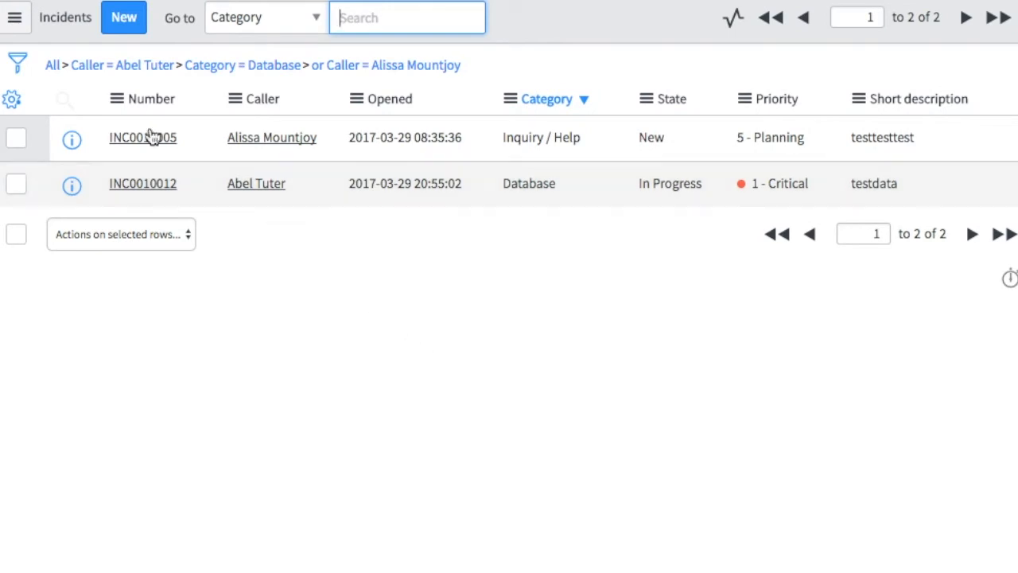
Reopen the filter builder and save the filter as "test", visible only to Me.
click(19, 64)
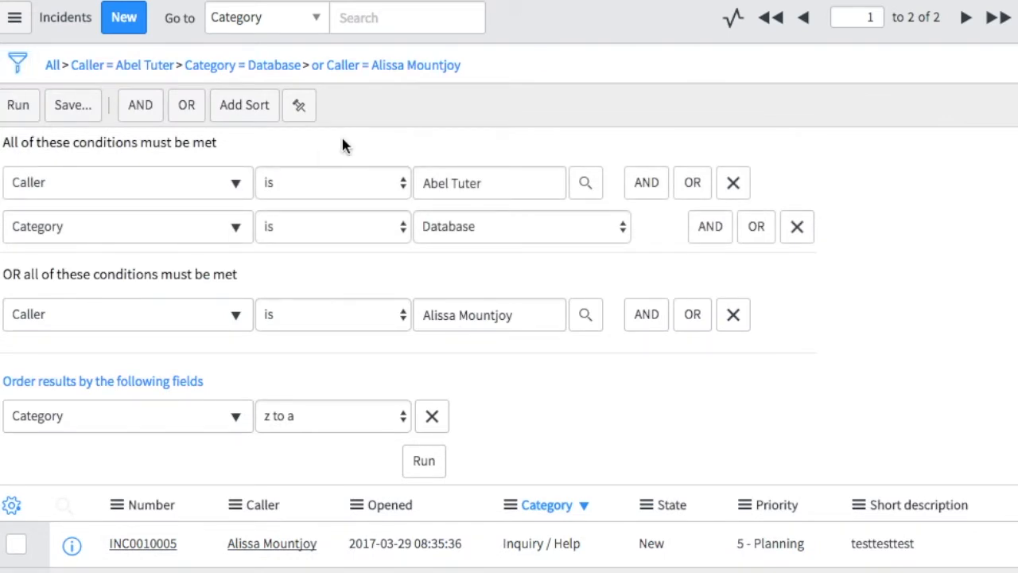
click(73, 106)
click(86, 145)
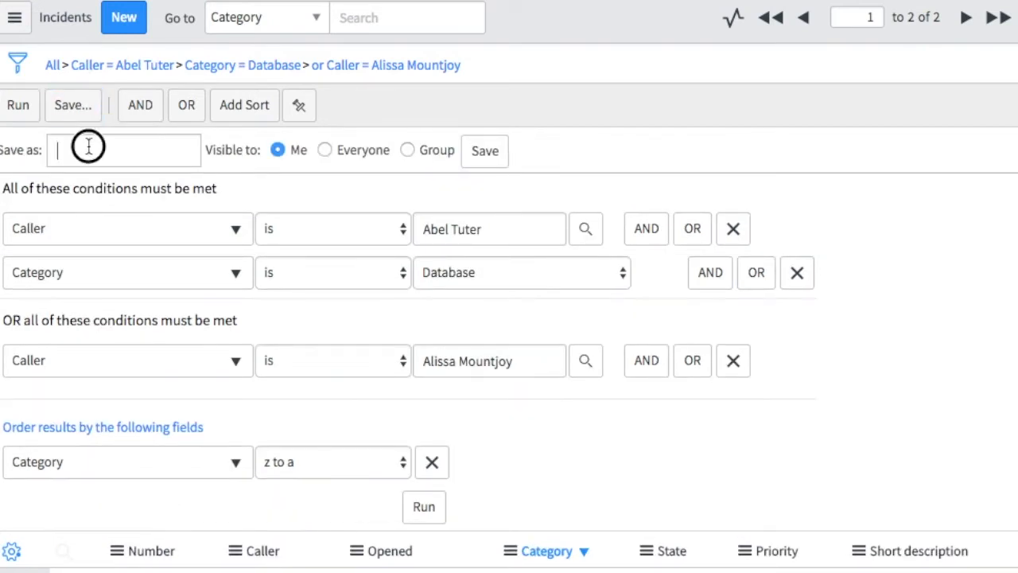
text(test)
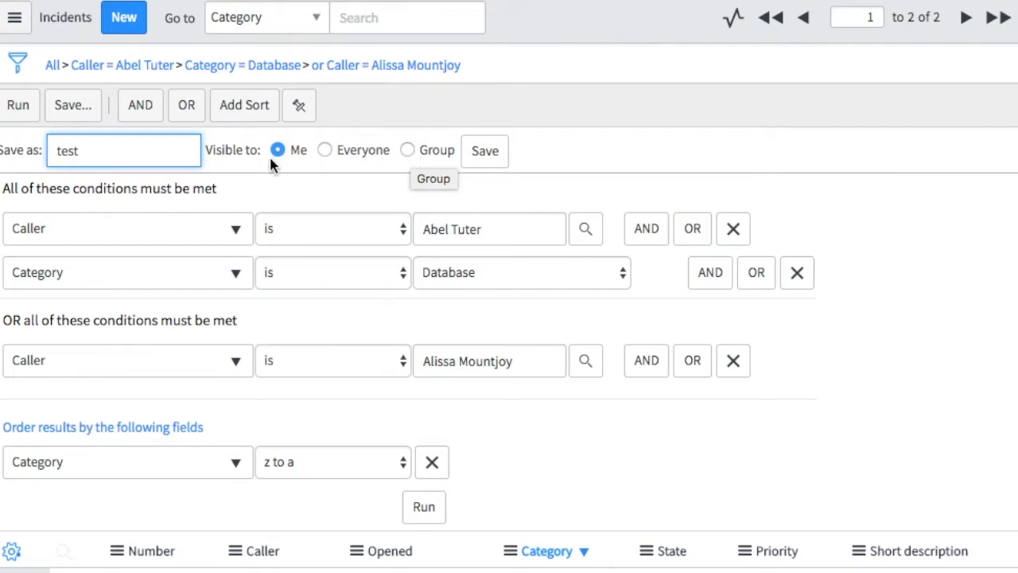
click(488, 155)
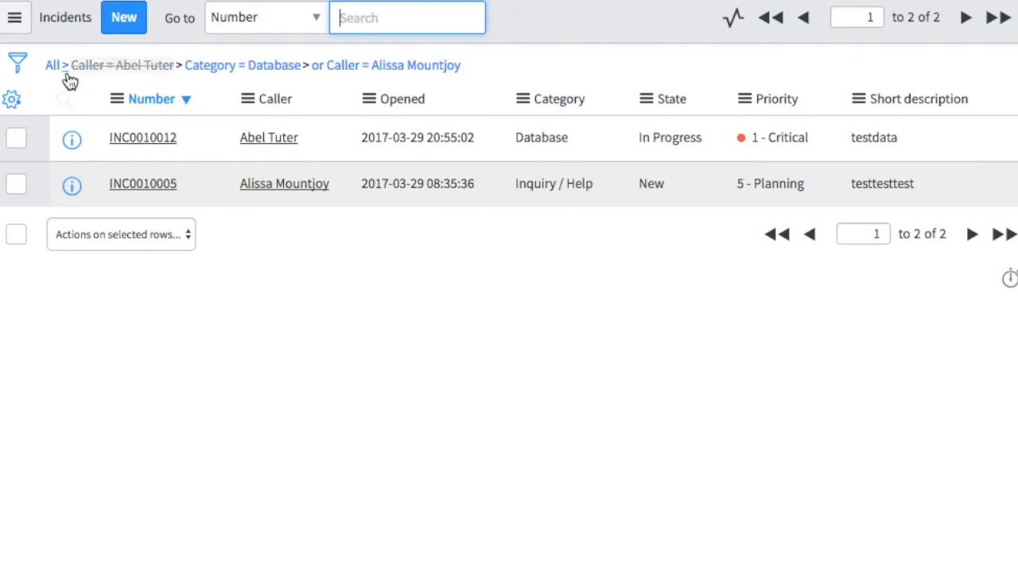
Apply the saved personal filter "test" to the incident list.
click(17, 22)
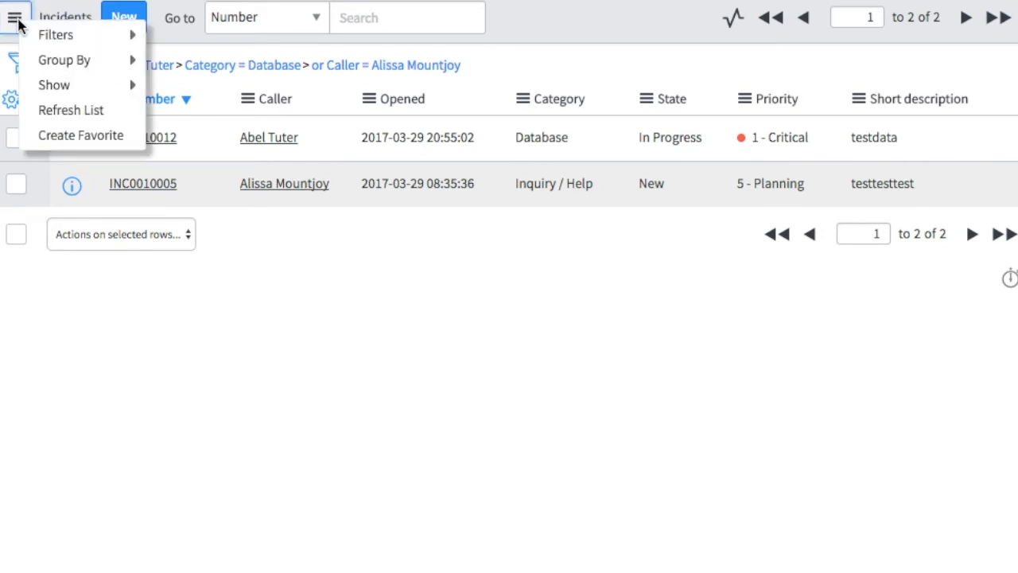
mouse_move(42, 40)
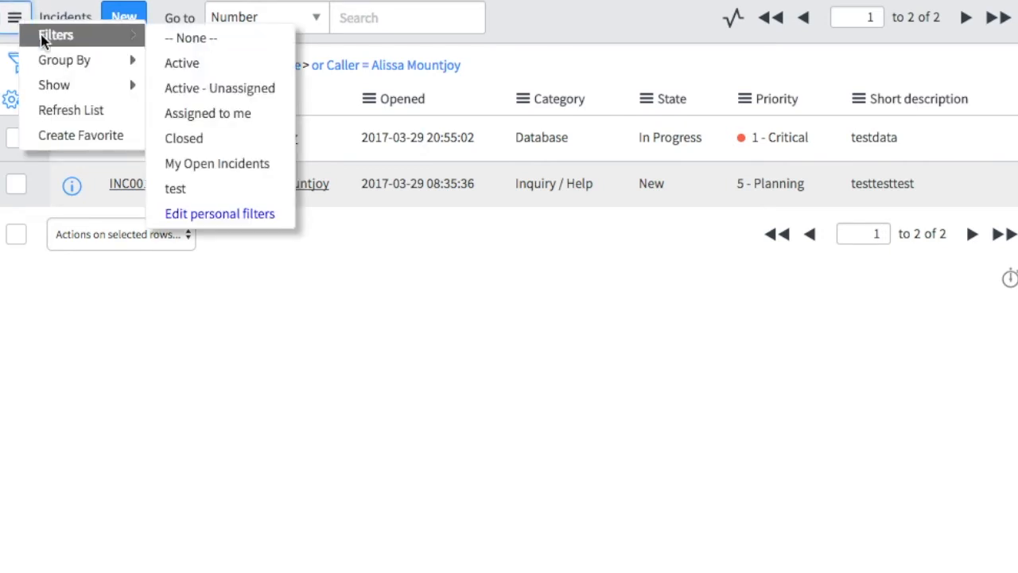
click(185, 183)
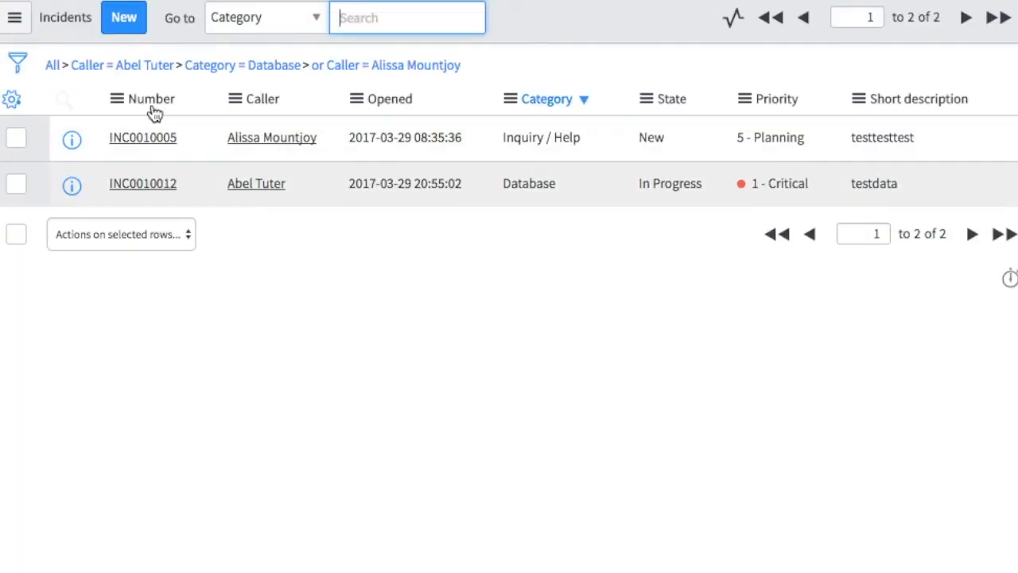
Apply the predefined Closed filter to the incident list.
click(15, 17)
mouse_move(106, 84)
mouse_move(106, 30)
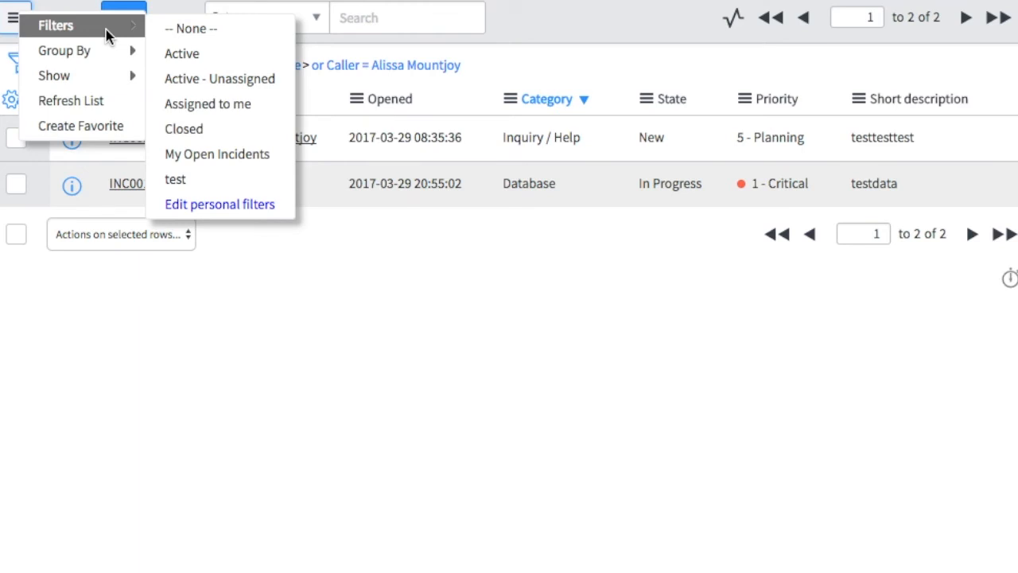
click(188, 124)
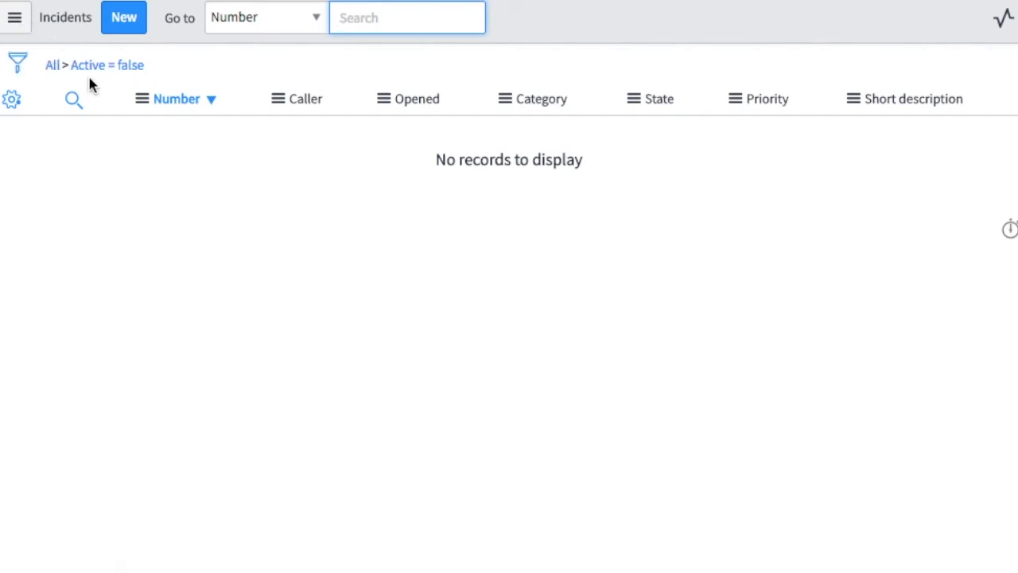
Open the filter builder for the Closed filter and pin the filters.
click(16, 67)
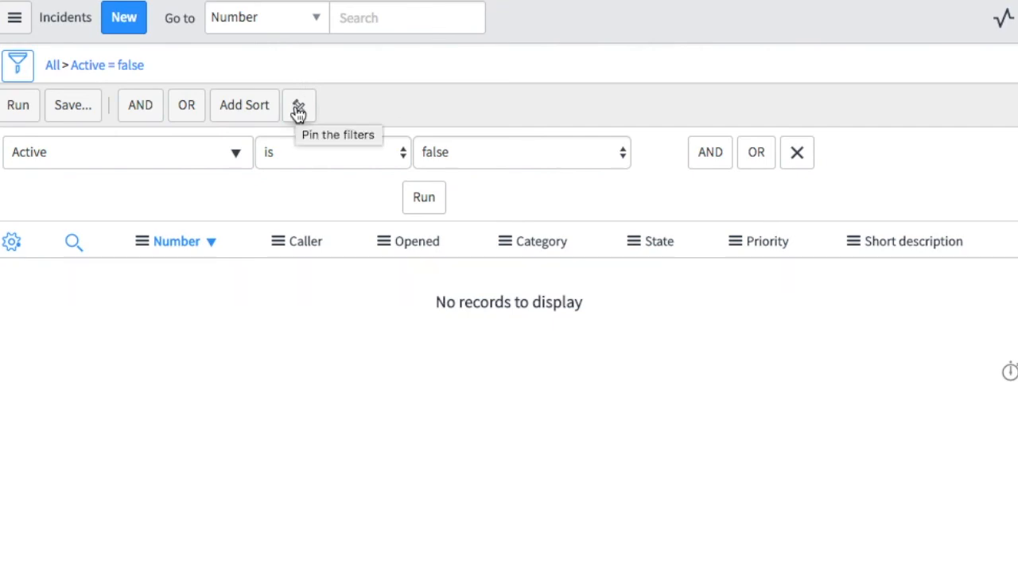
click(298, 108)
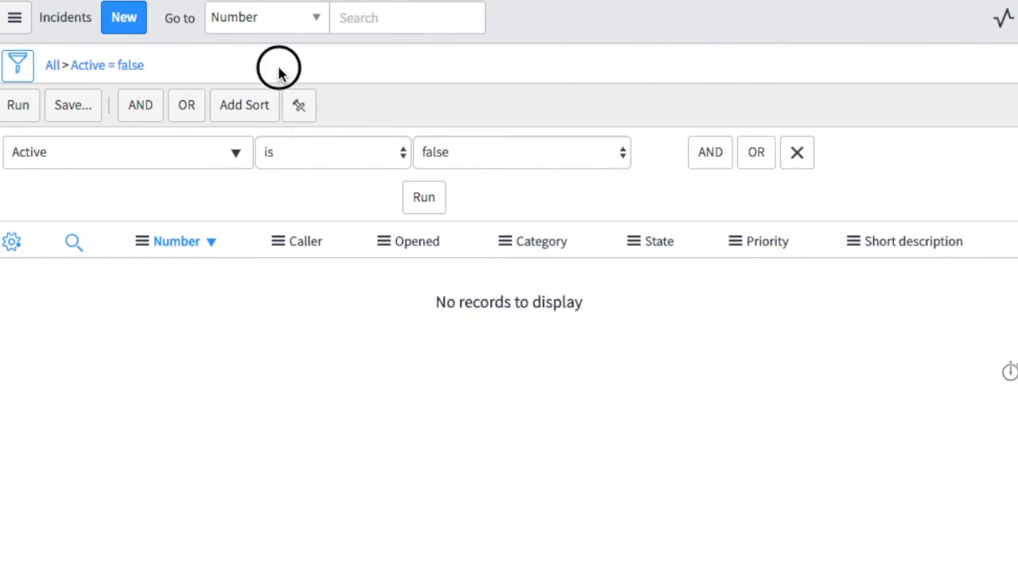